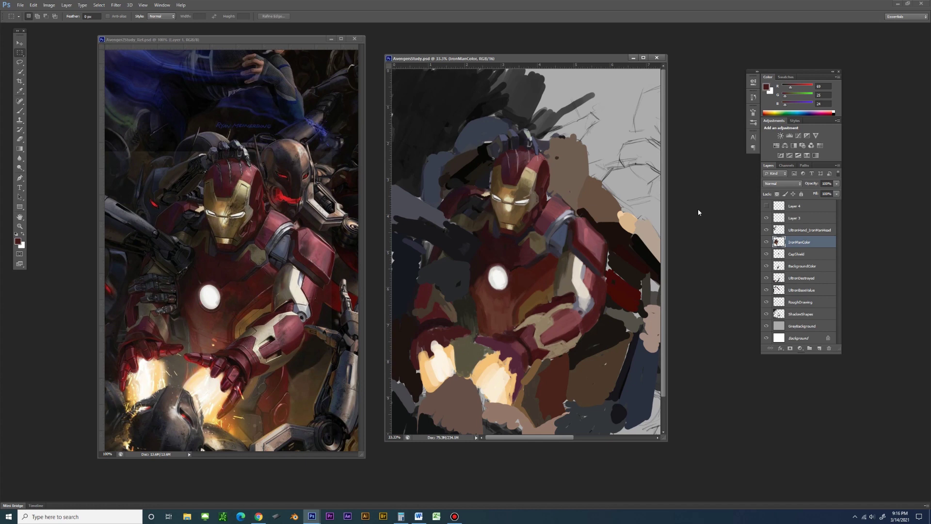
Switch to the Brush, zoom onto the helmet and paint darker red strokes on it
{"action": "key", "text": "b"}
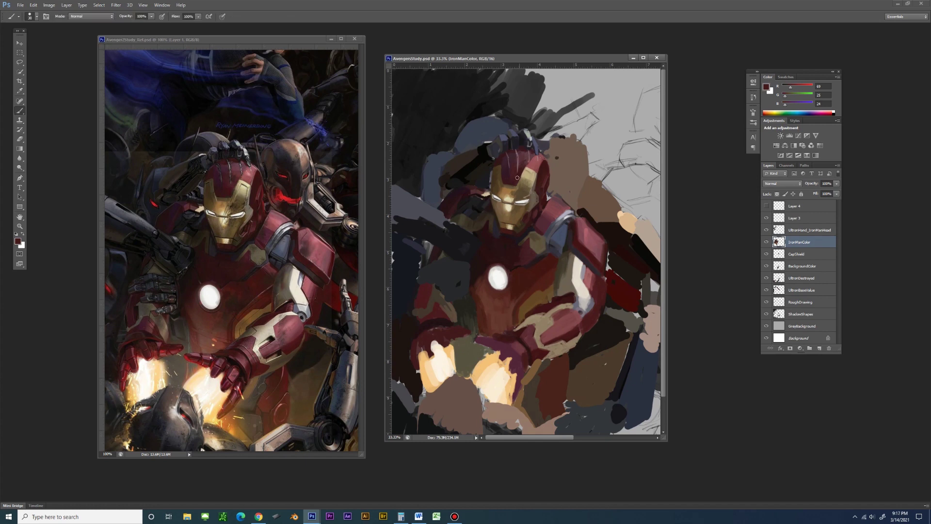
{"action": "scroll", "coordinate": [517, 186], "scroll_direction": "up", "scroll_amount": 2}
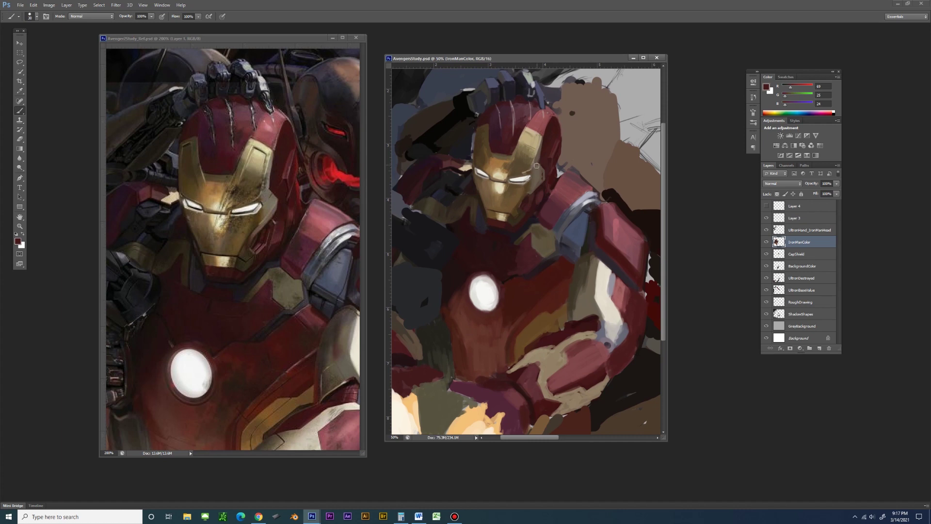
{"action": "left_click", "coordinate": [484, 120], "text": "alt"}
{"action": "left_click_drag", "start_coordinate": [483, 122], "coordinate": [486, 127]}
{"action": "key", "text": "bracketleft"}
{"action": "key", "text": "bracketleft"}
{"action": "key", "text": "bracketleft"}
{"action": "left_click", "coordinate": [481, 123], "text": "alt"}
Pick a larger brush size, magnify the helmet further and sample deeper purplish reds
{"action": "right_click", "coordinate": [497, 108]}
{"action": "double_click", "coordinate": [542, 235]}
{"action": "left_click", "coordinate": [492, 125], "text": "alt"}
{"action": "left_click", "coordinate": [506, 100], "text": "alt"}
{"action": "left_click", "coordinate": [505, 104], "text": "alt"}
{"action": "scroll", "coordinate": [506, 103], "scroll_direction": "up", "scroll_amount": 1}
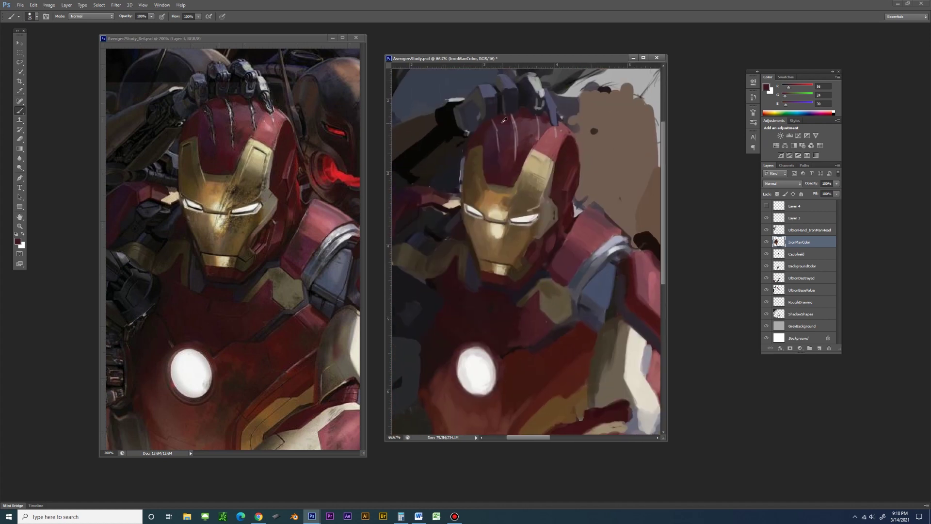
{"action": "left_click", "coordinate": [526, 113], "text": "alt"}
{"action": "left_click", "coordinate": [551, 123], "text": "alt"}
{"action": "left_click", "coordinate": [767, 242]}
{"action": "left_click", "coordinate": [767, 242]}
{"action": "left_click", "coordinate": [805, 230]}
{"action": "key", "text": "e"}
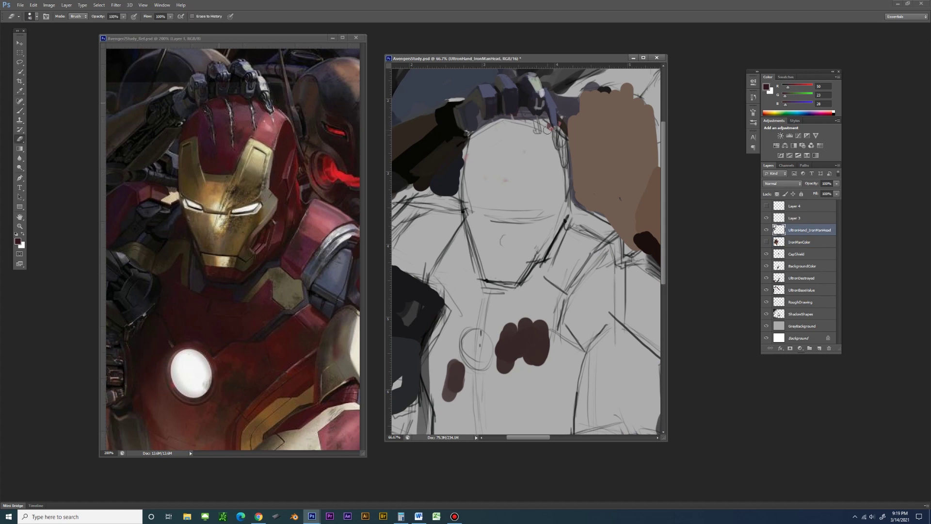
{"action": "left_click", "coordinate": [805, 242]}
{"action": "left_click", "coordinate": [767, 242]}
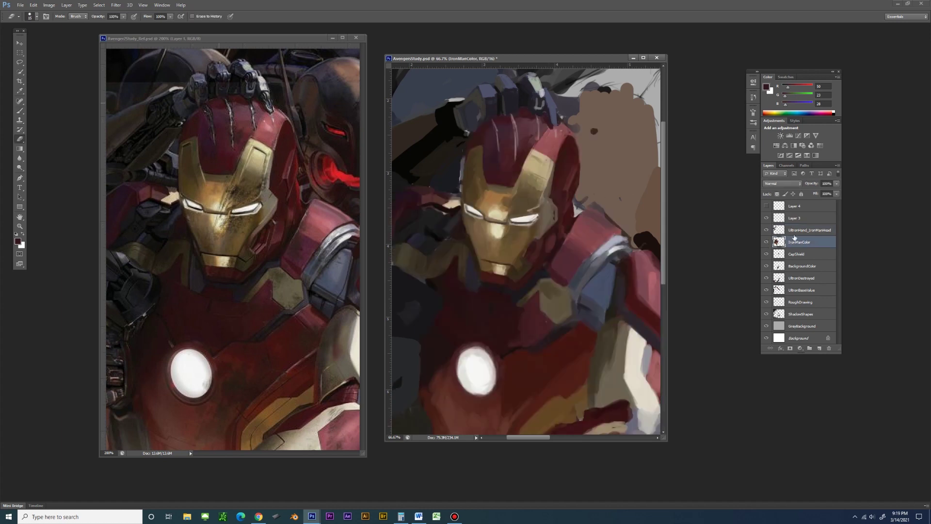
{"action": "key", "text": "alt+bracketright"}
{"action": "key", "text": "b"}
{"action": "left_click", "coordinate": [545, 125], "text": "alt"}
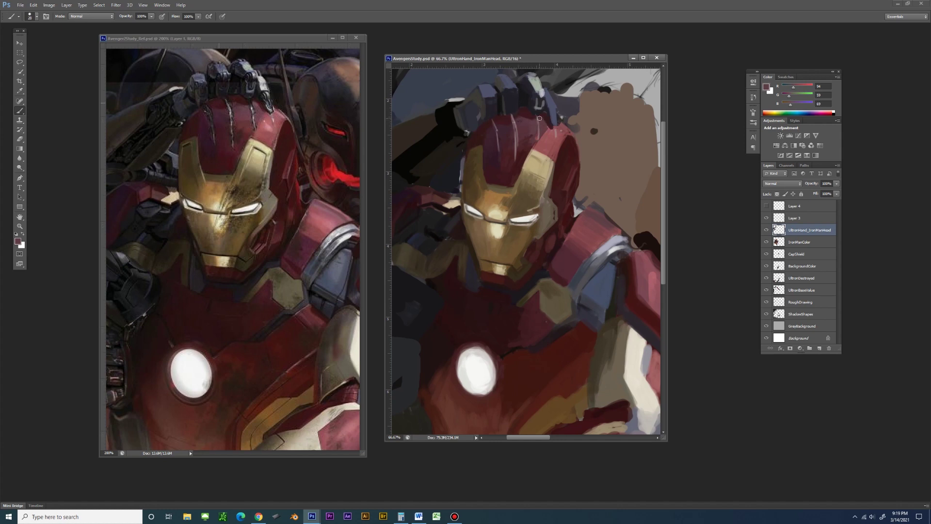
{"action": "left_click", "coordinate": [271, 114], "text": "alt"}
{"action": "left_click", "coordinate": [767, 241]}
{"action": "key", "text": "e"}
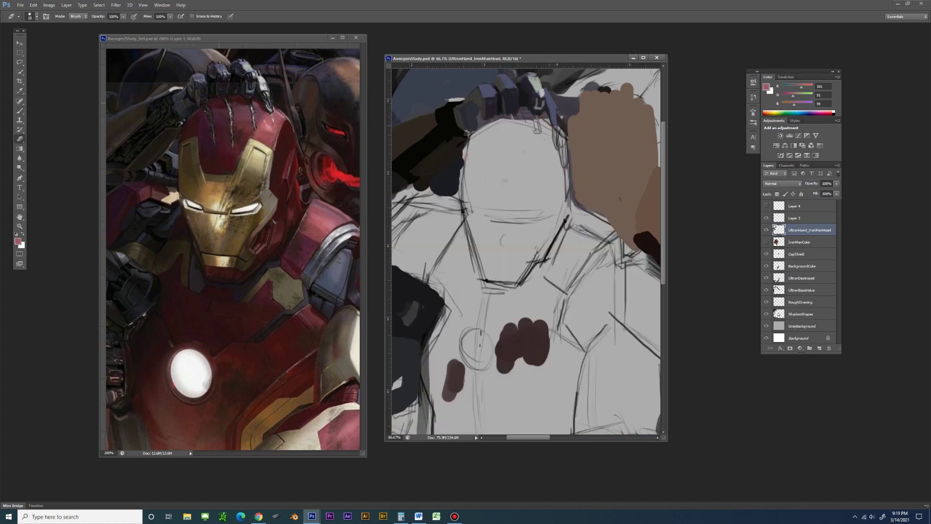
{"action": "left_click", "coordinate": [767, 242]}
{"action": "left_click", "coordinate": [767, 242]}
{"action": "left_click", "coordinate": [767, 302]}
{"action": "left_click", "coordinate": [767, 302]}
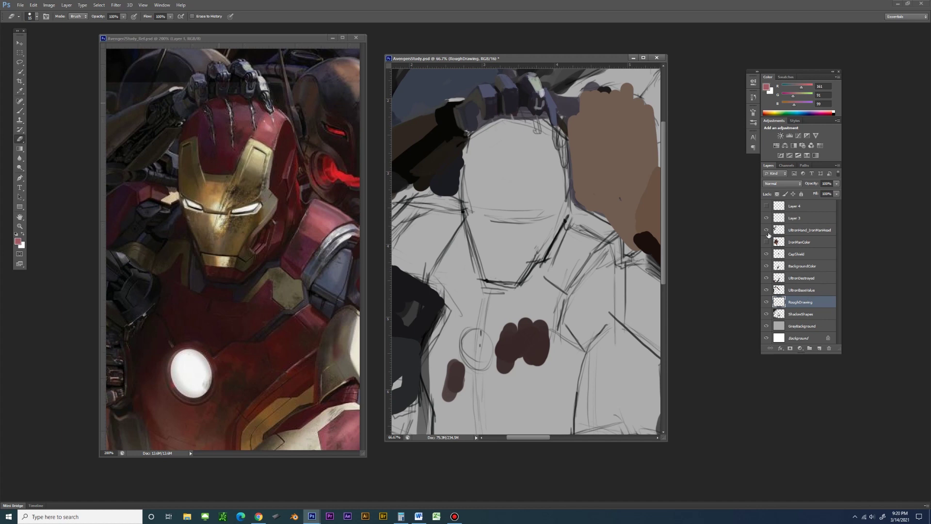
{"action": "left_click", "coordinate": [766, 242]}
{"action": "left_click", "coordinate": [799, 241]}
{"action": "key", "text": "b"}
{"action": "left_click", "coordinate": [545, 123], "text": "alt"}
Shade the helmet dome with warm, muted, mid and darker reds sampled from it
{"action": "left_click", "coordinate": [547, 127], "text": "alt"}
{"action": "left_click", "coordinate": [546, 131], "text": "alt"}
{"action": "left_click", "coordinate": [549, 126], "text": "alt"}
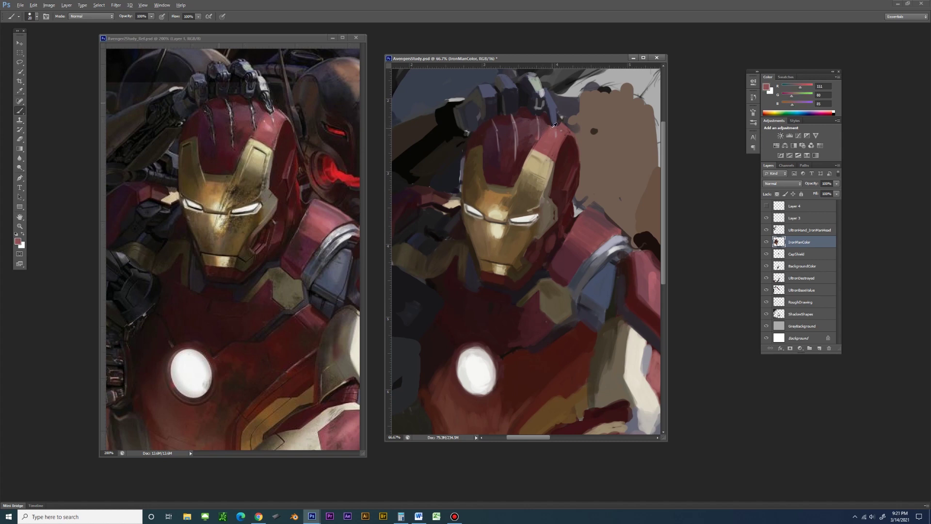
{"action": "left_click", "coordinate": [536, 145], "text": "alt"}
{"action": "left_click", "coordinate": [550, 130], "text": "alt"}
Check the tablet pen settings, then continue shading the helmet with muted and darker reds
{"action": "left_click", "coordinate": [547, 136], "text": "alt"}
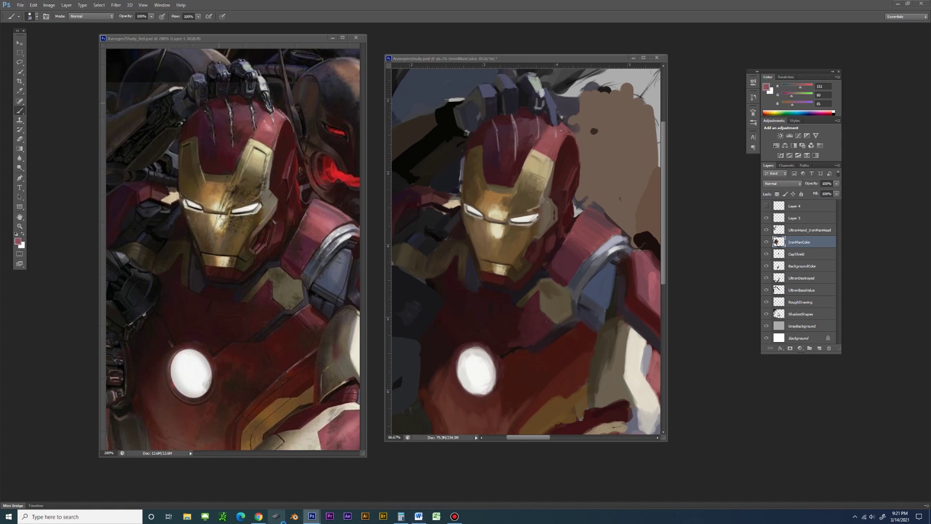
{"action": "left_click", "coordinate": [277, 516]}
{"action": "left_click", "coordinate": [544, 136]}
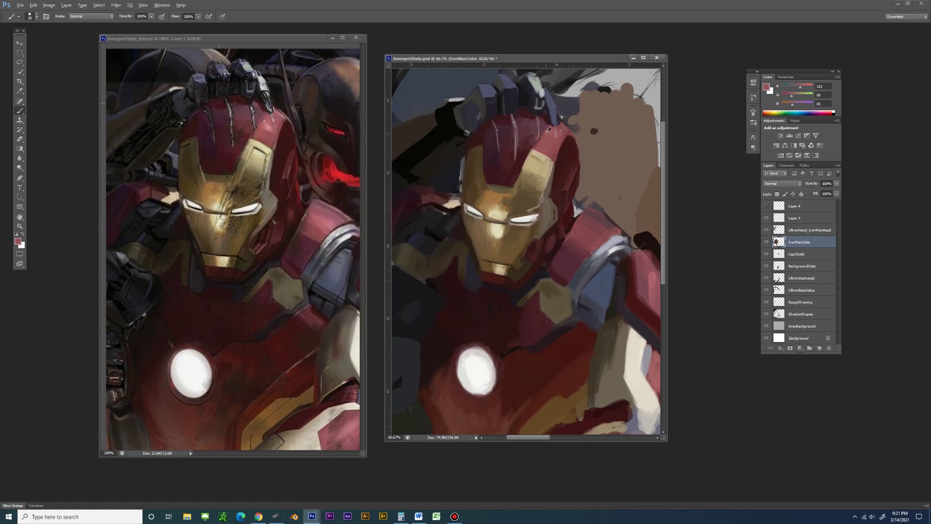
{"action": "left_click", "coordinate": [539, 151], "text": "alt"}
{"action": "left_click", "coordinate": [536, 138], "text": "alt"}
{"action": "left_click", "coordinate": [532, 142], "text": "alt"}
{"action": "left_click", "coordinate": [531, 145], "text": "alt"}
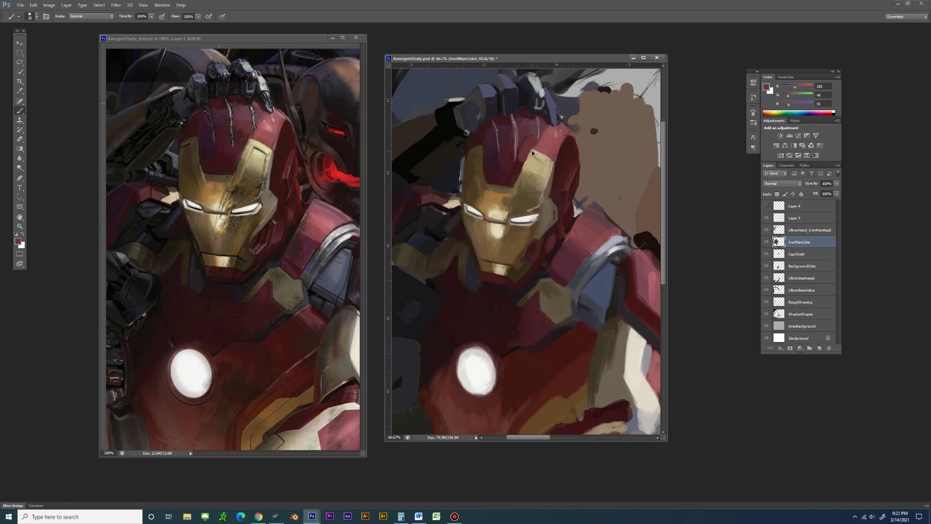
Deepen the helmet shading with deep dark, near-black and purplish reds
{"action": "left_click", "coordinate": [513, 171], "text": "alt"}
{"action": "left_click", "coordinate": [505, 165], "text": "alt"}
{"action": "left_click", "coordinate": [484, 127], "text": "alt"}
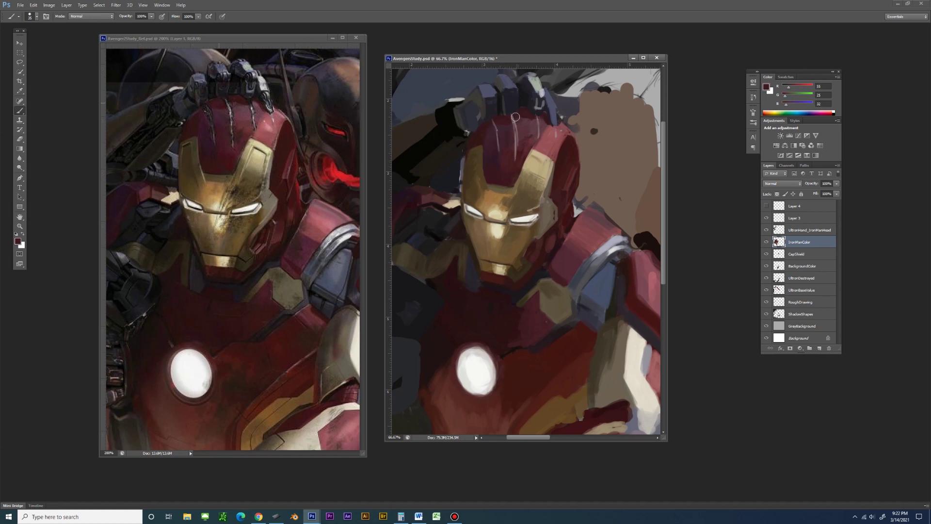
{"action": "left_click", "coordinate": [510, 130], "text": "alt"}
{"action": "left_click", "coordinate": [534, 123], "text": "alt"}
Briefly switch to the eraser and back to the brush, resampling muted and darker helmet reds
{"action": "key", "text": "Down"}
{"action": "key", "text": "Escape"}
{"action": "key", "text": "e"}
{"action": "key", "text": "b"}
{"action": "left_click", "coordinate": [523, 119], "text": "alt"}
{"action": "left_click", "coordinate": [519, 112], "text": "alt"}
Enlarge the brush and paint the helmet top with dark, mid and main helmet reds
{"action": "key", "text": "bracketright"}
{"action": "left_click", "coordinate": [527, 120], "text": "alt"}
{"action": "left_click", "coordinate": [528, 120], "text": "alt"}
{"action": "left_click", "coordinate": [527, 112], "text": "alt"}
{"action": "left_click", "coordinate": [519, 119], "text": "alt"}
{"action": "left_click", "coordinate": [529, 145], "text": "alt"}
{"action": "left_click", "coordinate": [530, 139], "text": "alt"}
{"action": "left_click", "coordinate": [534, 132], "text": "alt"}
Enlarge the brush and darken the red strip beside the gold faceplate
{"action": "key", "text": "alt"}
{"action": "left_click", "coordinate": [531, 130], "text": "alt"}
{"action": "left_click", "coordinate": [529, 142], "text": "alt"}
{"action": "key", "text": "bracketright"}
{"action": "key", "text": "bracketright"}
{"action": "key", "text": "bracketright"}
{"action": "left_click_drag", "start_coordinate": [559, 138], "coordinate": [556, 194]}
Sample a range of helmet reds and cover the light streak on the helmet with dark red
{"action": "left_click", "coordinate": [556, 93], "text": "alt"}
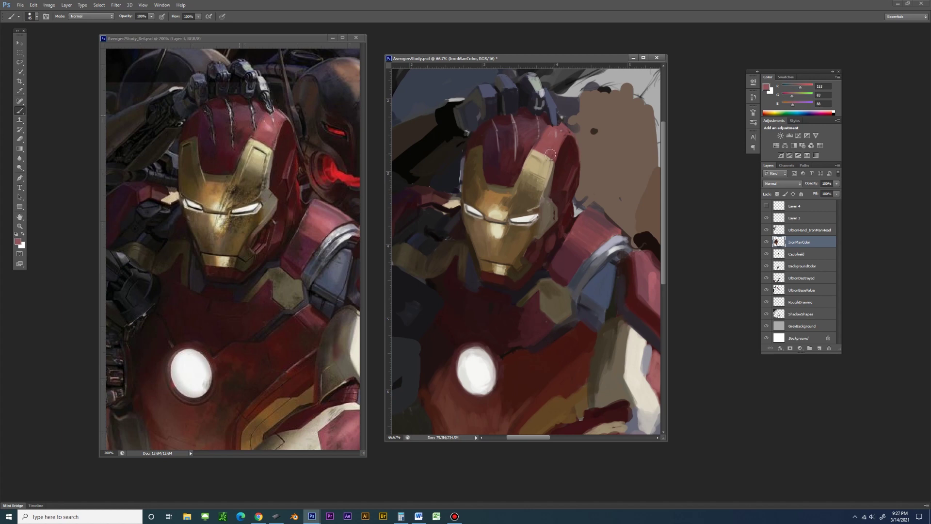
{"action": "left_click", "coordinate": [551, 130], "text": "alt"}
{"action": "left_click", "coordinate": [557, 131], "text": "alt"}
{"action": "left_click", "coordinate": [543, 123], "text": "alt"}
{"action": "left_click", "coordinate": [531, 104], "text": "alt"}
{"action": "left_click", "coordinate": [518, 117], "text": "alt"}
{"action": "left_click", "coordinate": [542, 135], "text": "alt"}
{"action": "left_click", "coordinate": [520, 150], "text": "alt"}
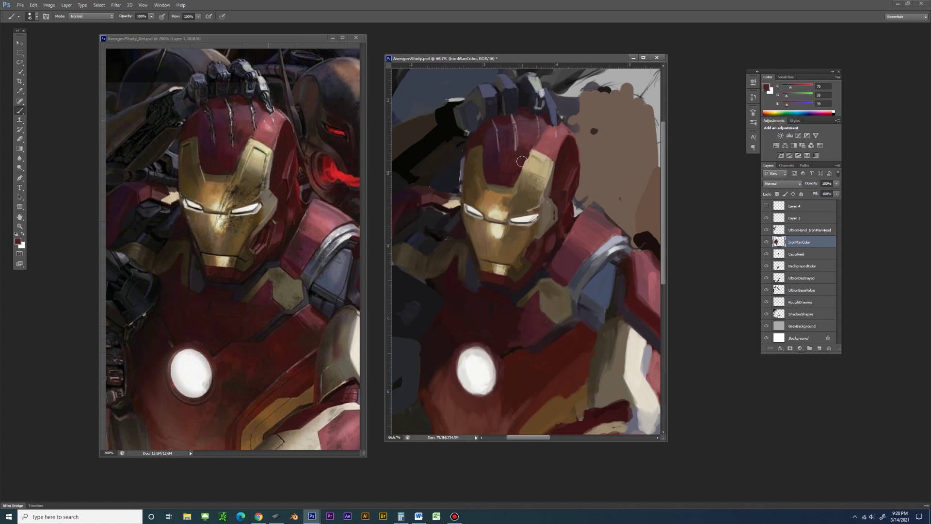
{"action": "left_click", "coordinate": [511, 135], "text": "alt"}
{"action": "left_click_drag", "start_coordinate": [517, 139], "coordinate": [523, 144]}
Darken the left part of the helmet top with a reference red, then zoom closer
{"action": "left_click", "coordinate": [197, 121], "text": "alt"}
{"action": "left_click_drag", "start_coordinate": [480, 128], "coordinate": [496, 142]}
{"action": "left_click", "coordinate": [543, 147], "text": "alt"}
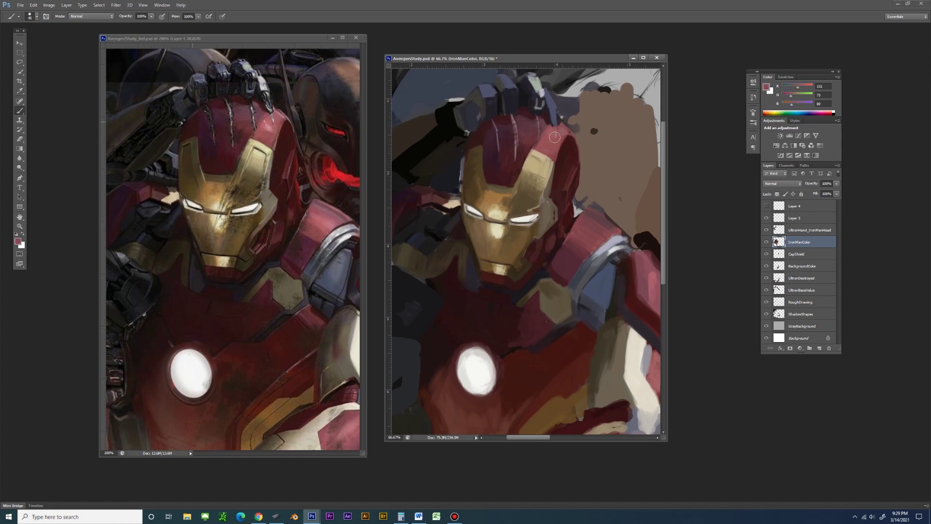
{"action": "left_click", "coordinate": [550, 125], "text": "alt"}
{"action": "left_click", "coordinate": [547, 137], "text": "alt"}
{"action": "left_click", "coordinate": [539, 137], "text": "alt"}
{"action": "left_click", "coordinate": [565, 128], "text": "alt"}
{"action": "left_click", "coordinate": [554, 158], "text": "alt"}
{"action": "key", "text": "ctrl+plus"}
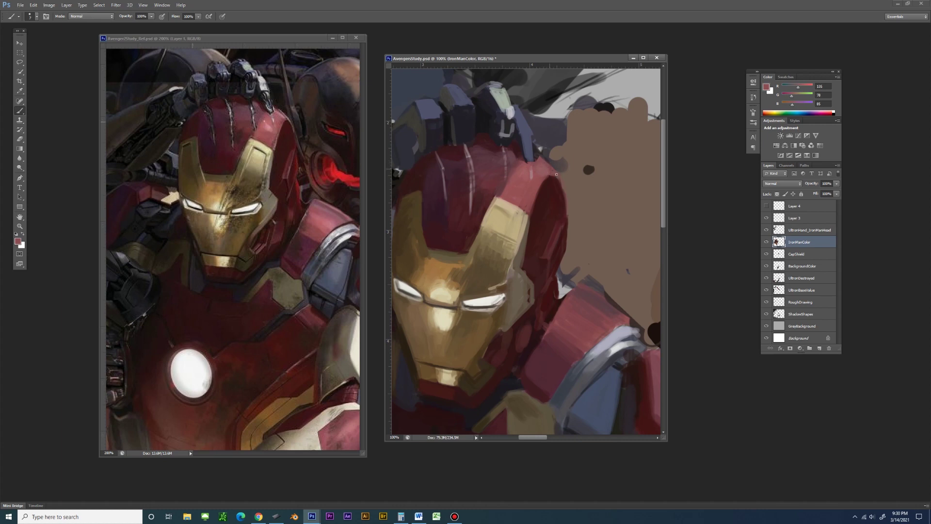
Shade around the helmet's light streaks with dark, lighter and medium reds
{"action": "left_click", "coordinate": [546, 183], "text": "alt"}
{"action": "left_click", "coordinate": [530, 194], "text": "alt"}
{"action": "left_click", "coordinate": [527, 210], "text": "alt"}
{"action": "left_click", "coordinate": [533, 207], "text": "alt"}
{"action": "left_click", "coordinate": [480, 143], "text": "alt"}
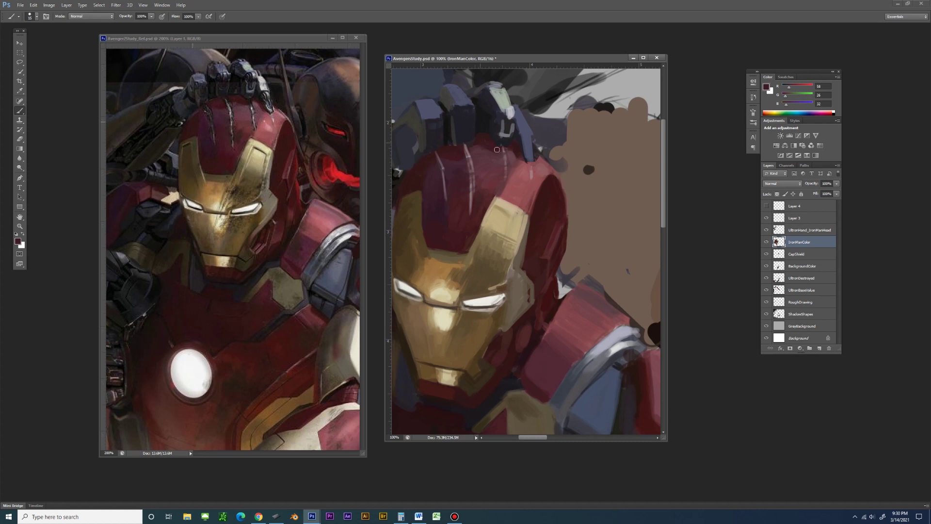
Briefly select the UltronHand_IronManHead layer, then return to IronManColor with the brush
{"action": "left_click", "coordinate": [801, 229]}
{"action": "key", "text": "e"}
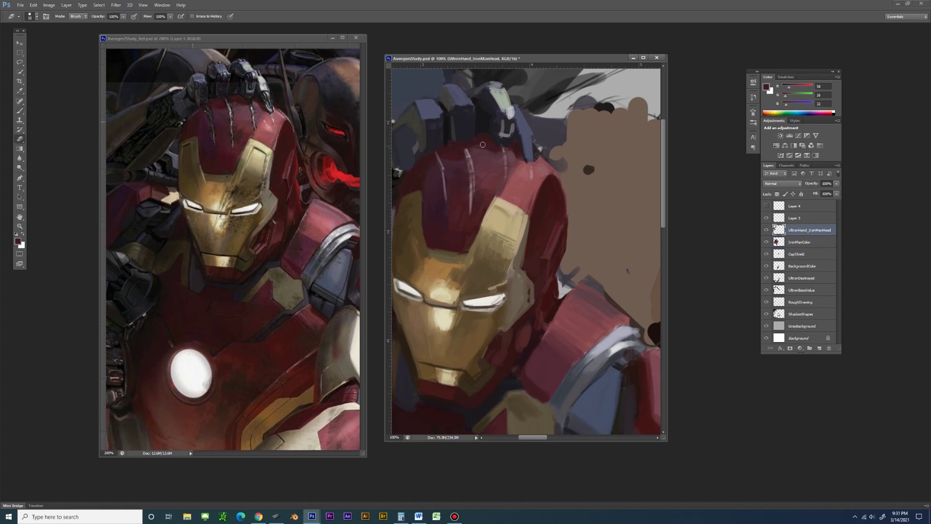
{"action": "key", "text": "alt+bracketleft"}
{"action": "key", "text": "b"}
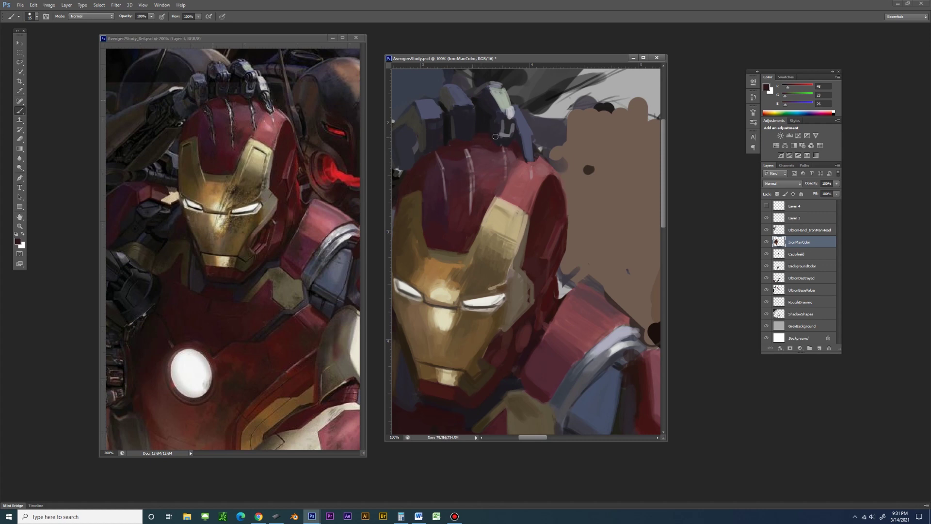
Enlarge the brush and shade the helmet dome with muted and mid reds
{"action": "left_click", "coordinate": [475, 157], "text": "alt"}
{"action": "left_click", "coordinate": [486, 146], "text": "alt"}
{"action": "left_click", "coordinate": [493, 149], "text": "alt"}
{"action": "key", "text": "bracketright"}
{"action": "key", "text": "bracketright"}
{"action": "key", "text": "bracketright"}
{"action": "left_click", "coordinate": [476, 167], "text": "alt"}
{"action": "left_click", "coordinate": [492, 170], "text": "alt"}
{"action": "left_click", "coordinate": [484, 184], "text": "alt"}
Deepen the helmet's left side with dark purplish and near-black reds, plus lighter upper tones
{"action": "left_click", "coordinate": [451, 165], "text": "alt"}
{"action": "left_click", "coordinate": [462, 169], "text": "alt"}
{"action": "left_click", "coordinate": [466, 177], "text": "alt"}
{"action": "left_click", "coordinate": [468, 200], "text": "alt"}
{"action": "left_click", "coordinate": [451, 163], "text": "alt"}
{"action": "left_click", "coordinate": [441, 208], "text": "alt"}
{"action": "left_click", "coordinate": [489, 174], "text": "alt"}
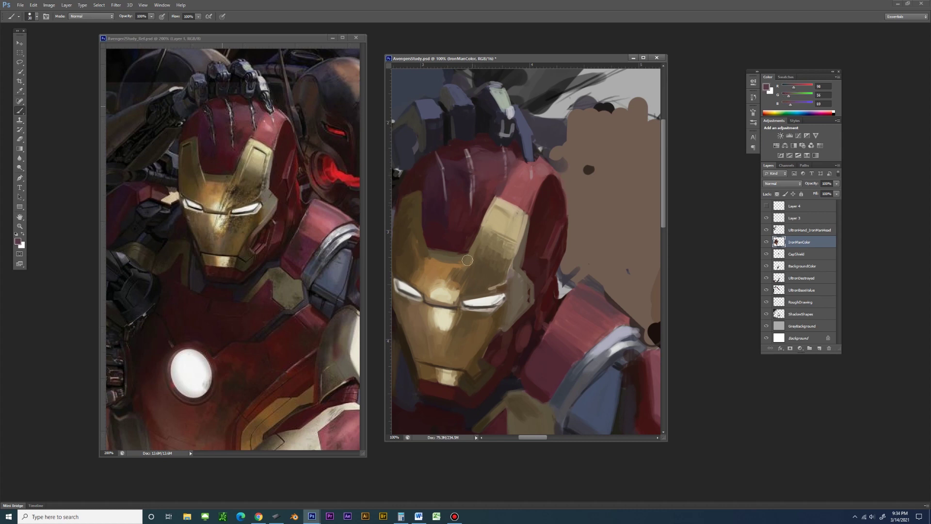
{"action": "left_click", "coordinate": [491, 138], "text": "alt"}
Erase the stray white dot on the helmet and dab a small red mark over it
{"action": "key", "text": "e"}
{"action": "left_click", "coordinate": [519, 161]}
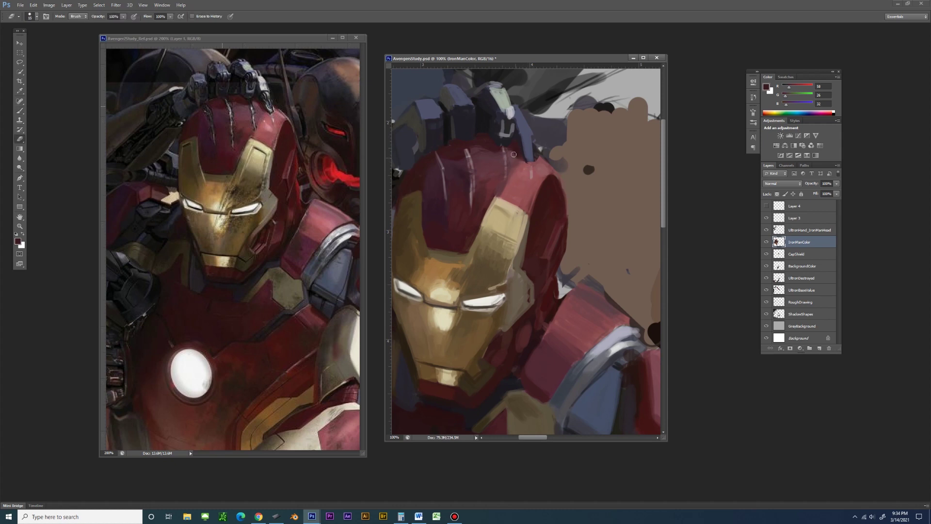
{"action": "key", "text": "b"}
{"action": "left_click", "coordinate": [525, 191], "text": "alt"}
{"action": "key", "text": "bracketleft"}
{"action": "key", "text": "bracketleft"}
{"action": "left_click", "coordinate": [525, 161]}
Sample muted, dark and mid reds from the helmet and dismiss the brush menu
{"action": "left_click", "coordinate": [514, 152], "text": "alt"}
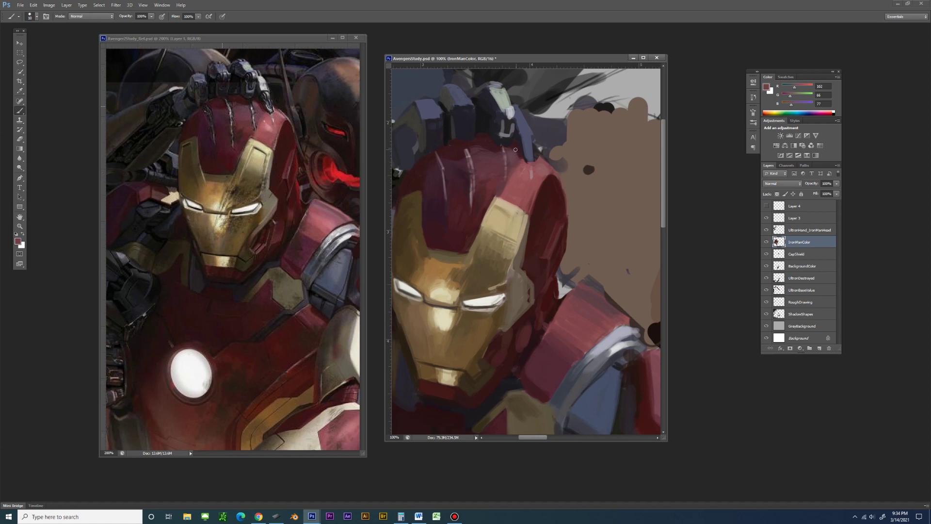
{"action": "left_click", "coordinate": [478, 143], "text": "alt"}
{"action": "left_click", "coordinate": [767, 254]}
{"action": "left_click", "coordinate": [484, 159], "text": "alt"}
{"action": "right_click", "coordinate": [506, 172]}
{"action": "key", "text": "Escape"}
Darken the helmet top, hide the UltronHand_IronManHead layer and sample dark helmet reds
{"action": "left_click", "coordinate": [514, 162], "text": "alt"}
{"action": "left_click", "coordinate": [515, 154], "text": "alt"}
{"action": "left_click", "coordinate": [462, 174], "text": "alt"}
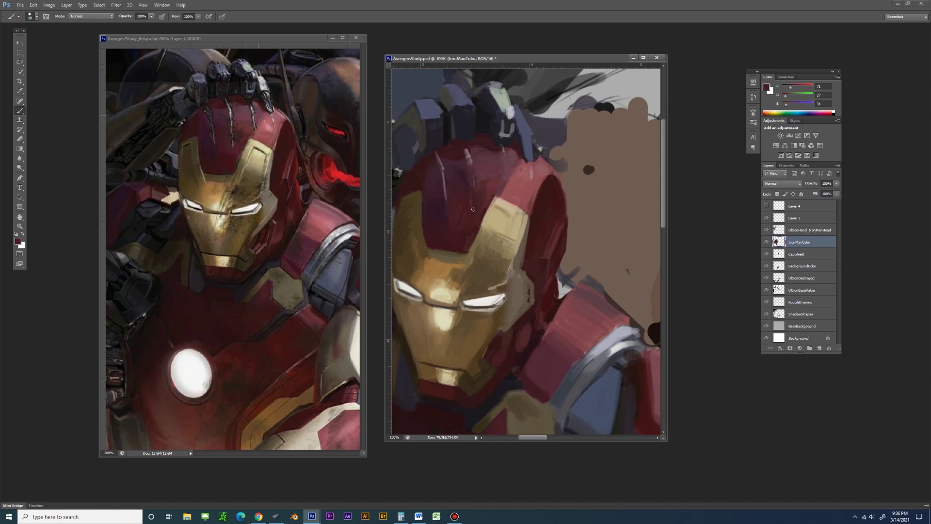
{"action": "left_click_drag", "start_coordinate": [465, 163], "coordinate": [475, 167]}
{"action": "left_click", "coordinate": [766, 230]}
{"action": "left_click", "coordinate": [441, 180], "text": "alt"}
{"action": "left_click", "coordinate": [449, 196], "text": "alt"}
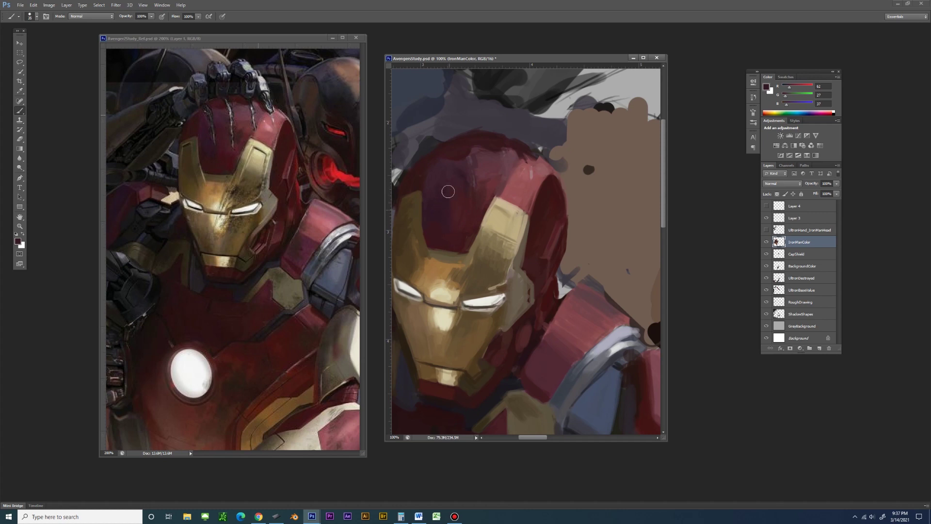
Sample dark and mid reds across the helmet dome and along its top
{"action": "left_click", "coordinate": [457, 201], "text": "alt"}
{"action": "left_click_drag", "start_coordinate": [457, 201], "coordinate": [450, 187]}
{"action": "left_click", "coordinate": [465, 173], "text": "alt"}
{"action": "left_click", "coordinate": [475, 197], "text": "alt"}
{"action": "left_click", "coordinate": [477, 151], "text": "alt"}
{"action": "left_click", "coordinate": [504, 158], "text": "alt"}
{"action": "left_click", "coordinate": [511, 155], "text": "alt"}
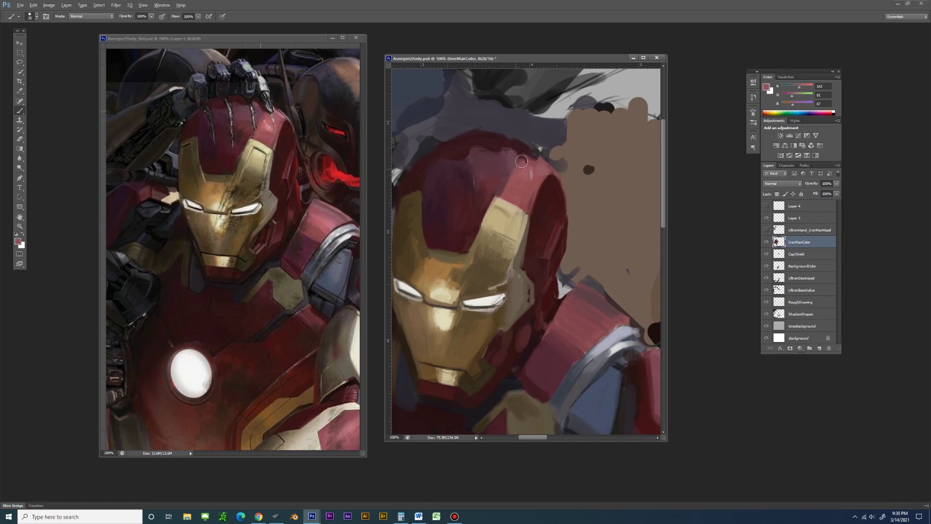
Cover the light streak with pink dabs and resample reds and pinks around it
{"action": "left_click", "coordinate": [517, 174], "text": "alt"}
{"action": "left_click", "coordinate": [531, 171], "text": "alt"}
{"action": "left_click", "coordinate": [530, 173]}
{"action": "left_click", "coordinate": [540, 195], "text": "alt"}
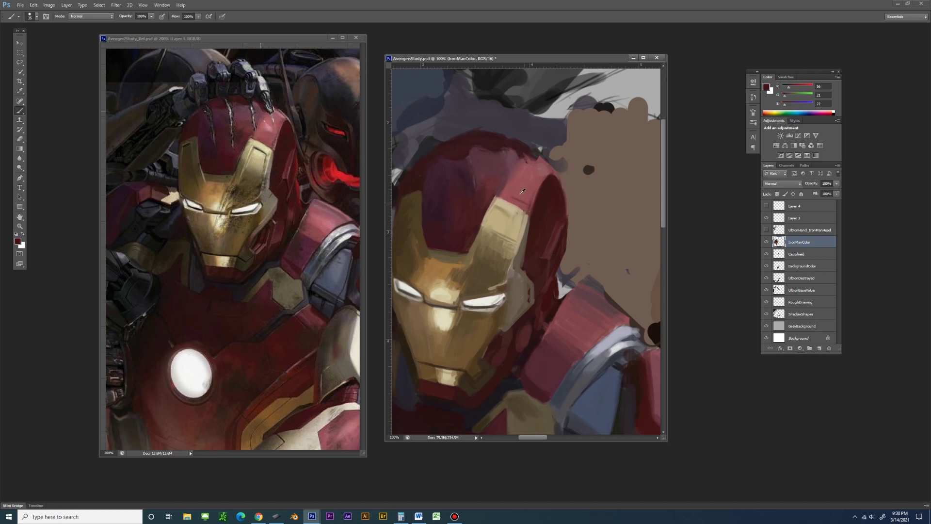
{"action": "left_click", "coordinate": [524, 197], "text": "alt"}
{"action": "left_click", "coordinate": [529, 180], "text": "alt"}
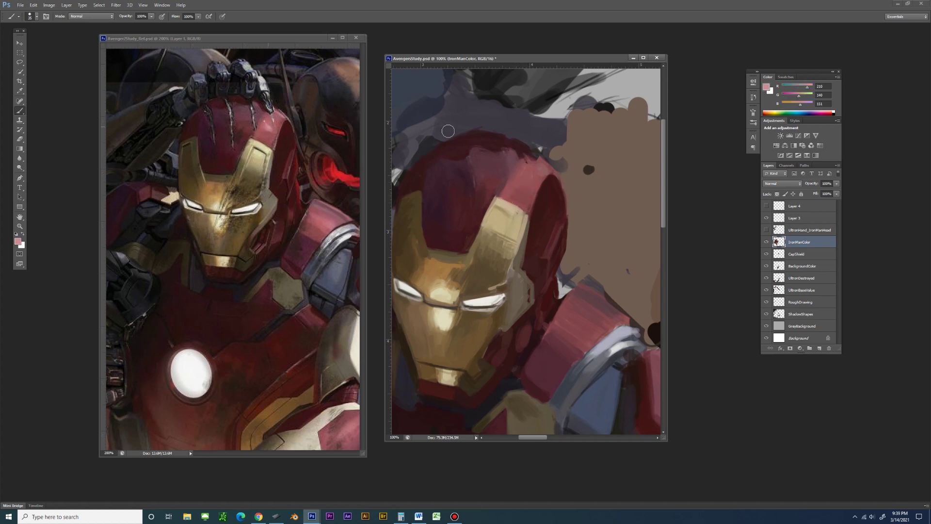
{"action": "left_click", "coordinate": [527, 187], "text": "alt"}
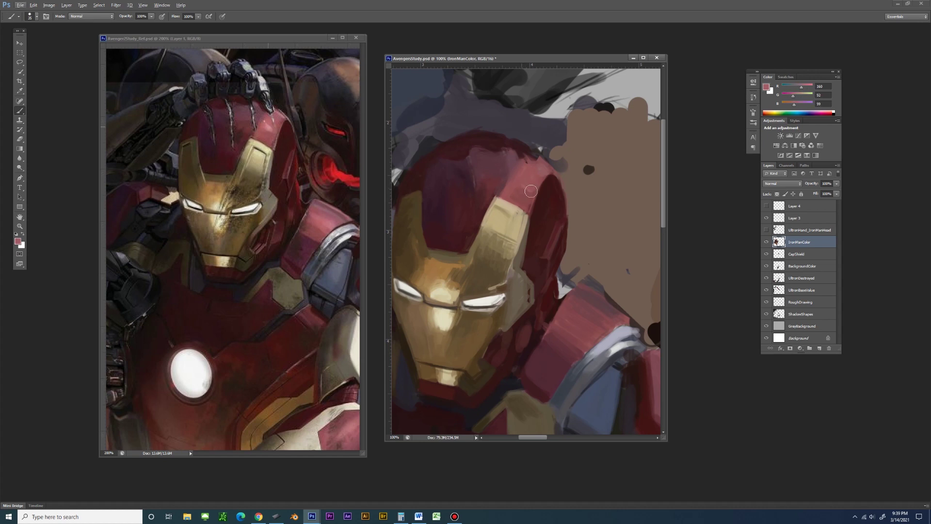
{"action": "left_click", "coordinate": [522, 164], "text": "alt"}
Shrink the brush, try two different brush presets, and resample dark helmet red
{"action": "left_click", "coordinate": [493, 141], "text": "alt"}
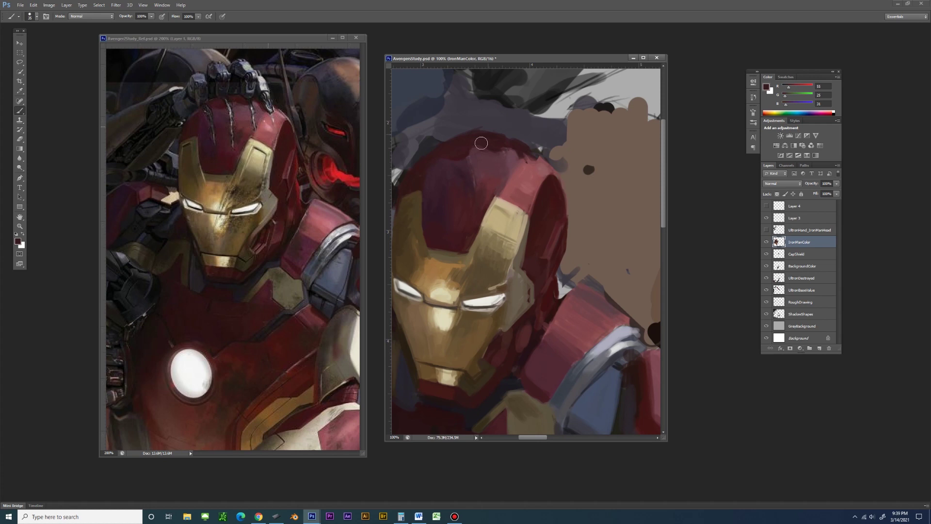
{"action": "key", "text": "bracketleft"}
{"action": "key", "text": "bracketleft"}
{"action": "key", "text": "bracketleft"}
{"action": "right_click", "coordinate": [481, 144]}
{"action": "left_click", "coordinate": [563, 236]}
{"action": "key", "text": "Return"}
{"action": "right_click", "coordinate": [504, 154]}
{"action": "left_click", "coordinate": [563, 280]}
{"action": "key", "text": "Return"}
{"action": "left_click", "coordinate": [484, 143], "text": "alt"}
{"action": "left_click", "coordinate": [487, 145], "text": "alt"}
Raise the Shape Dynamics minimum diameter and switch to the Nicolas Brush 20 preset
{"action": "left_click", "coordinate": [753, 112]}
{"action": "left_click_drag", "start_coordinate": [666, 150], "coordinate": [749, 148]}
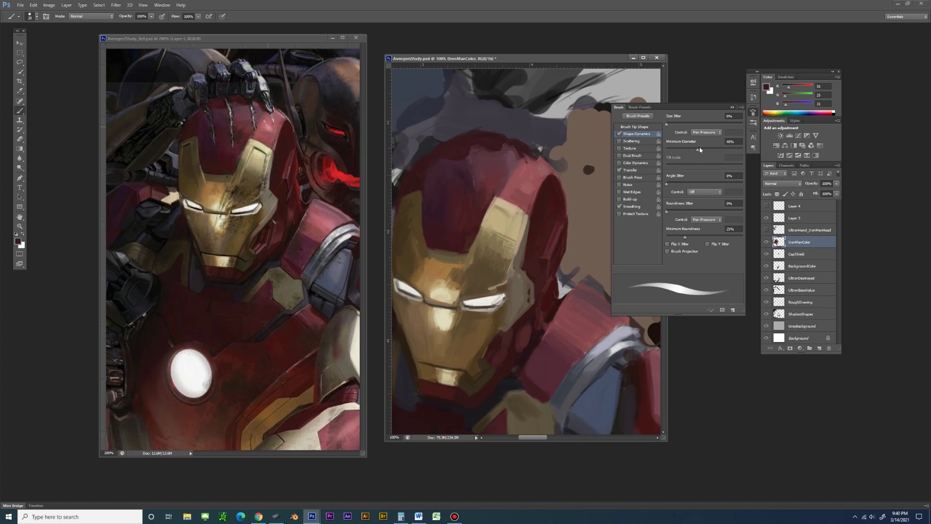
{"action": "left_click", "coordinate": [733, 107]}
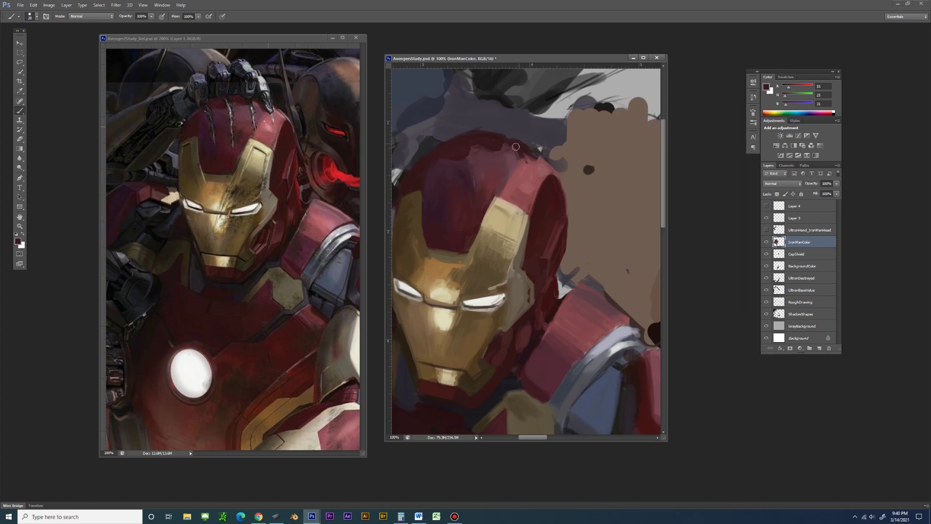
{"action": "right_click", "coordinate": [573, 220]}
{"action": "double_click", "coordinate": [611, 342]}
Sample mid, darker and top-edge reds from the helmet
{"action": "left_click", "coordinate": [512, 147], "text": "alt"}
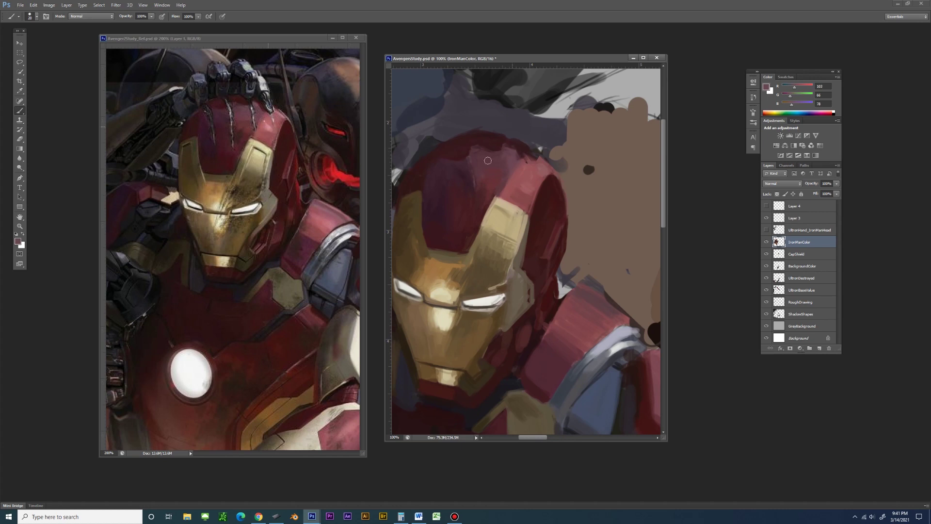
{"action": "left_click", "coordinate": [511, 147], "text": "alt"}
{"action": "left_click", "coordinate": [513, 152], "text": "alt"}
Sample dark red and pink, then paint a lighter pink stroke on the helmet top
{"action": "left_click", "coordinate": [484, 133], "text": "alt"}
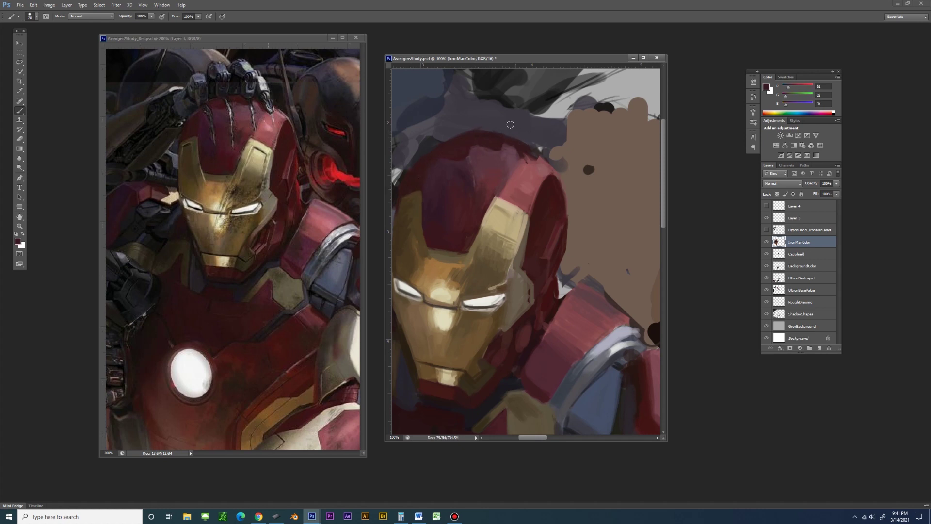
{"action": "left_click", "coordinate": [530, 160], "text": "alt"}
{"action": "left_click_drag", "start_coordinate": [539, 157], "coordinate": [512, 181]}
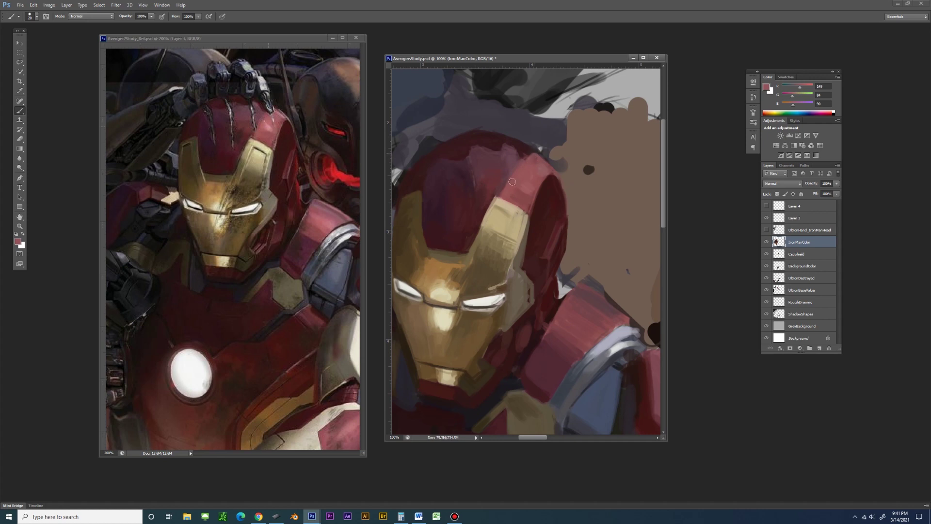
Sample muted, warm and brownish reds from the helmet and shrink the brush
{"action": "left_click", "coordinate": [522, 162], "text": "alt"}
{"action": "left_click", "coordinate": [514, 180], "text": "alt"}
{"action": "left_click", "coordinate": [527, 149], "text": "alt"}
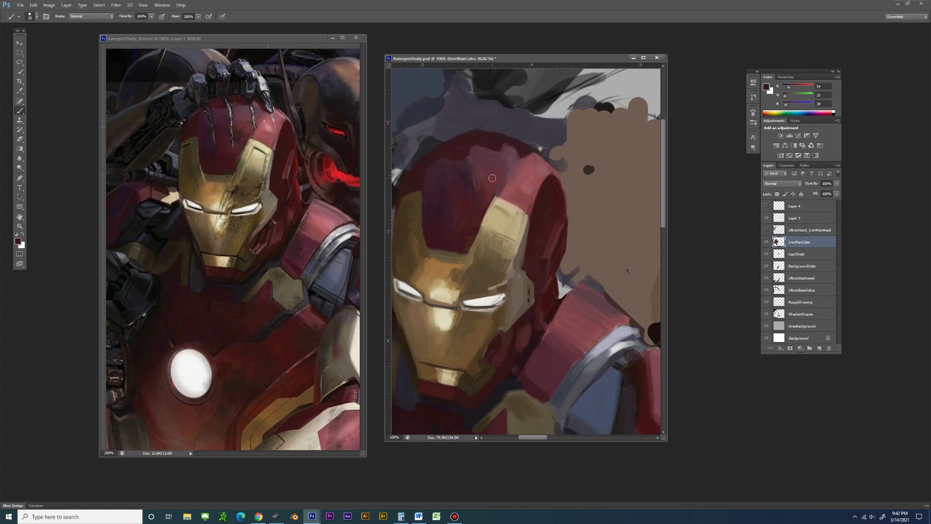
{"action": "left_click", "coordinate": [491, 155], "text": "alt"}
{"action": "key", "text": "bracketleft"}
{"action": "key", "text": "bracketleft"}
{"action": "key", "text": "bracketleft"}
{"action": "left_click", "coordinate": [516, 151], "text": "alt"}
{"action": "left_click", "coordinate": [492, 140], "text": "alt"}
{"action": "left_click", "coordinate": [496, 176], "text": "alt"}
Enlarge the brush, check the brush settings, and sample dark reds beside the faceplate
{"action": "key", "text": "bracketright"}
{"action": "key", "text": "bracketright"}
{"action": "key", "text": "bracketright"}
{"action": "left_click", "coordinate": [753, 112]}
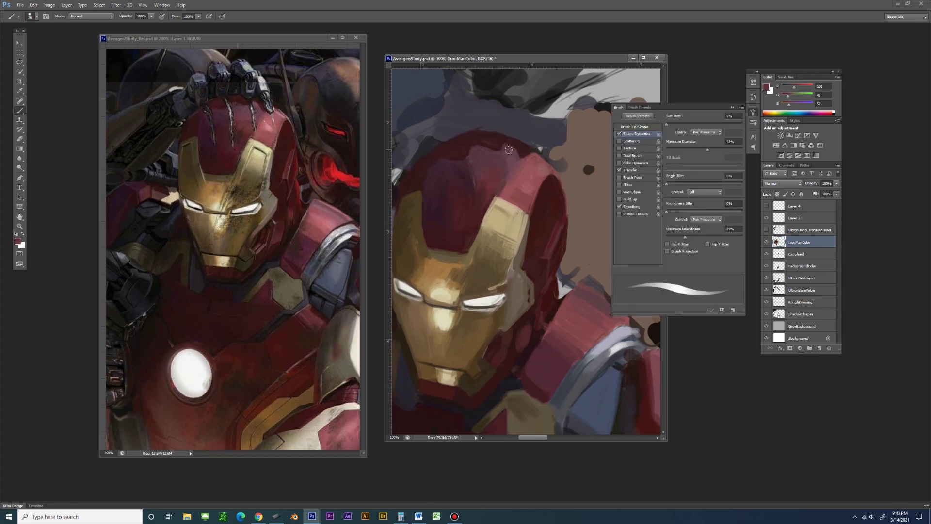
{"action": "left_click", "coordinate": [485, 138], "text": "alt"}
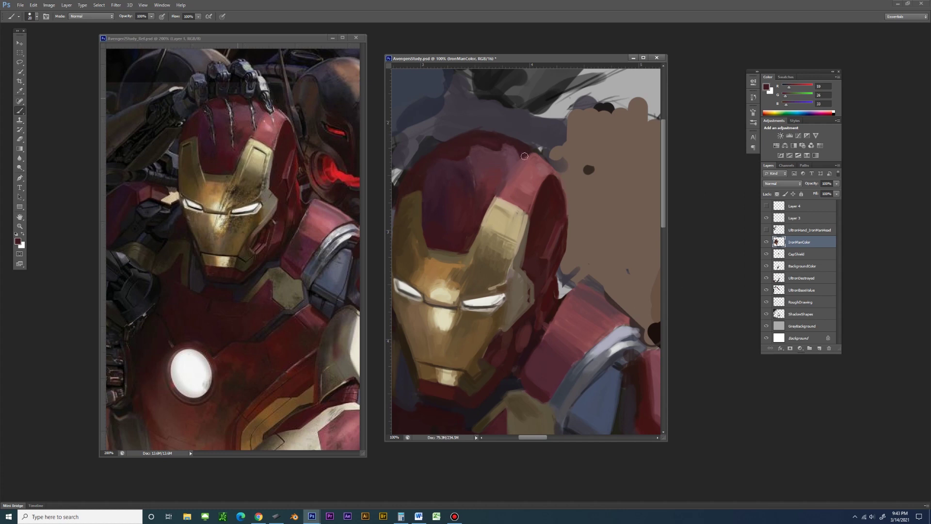
{"action": "left_click", "coordinate": [484, 140], "text": "alt"}
{"action": "left_click", "coordinate": [461, 233], "text": "alt"}
Show the UltronHand_IronManHead layer and sample more dark reds from the helmet
{"action": "left_click", "coordinate": [767, 230]}
{"action": "left_click", "coordinate": [484, 132], "text": "alt"}
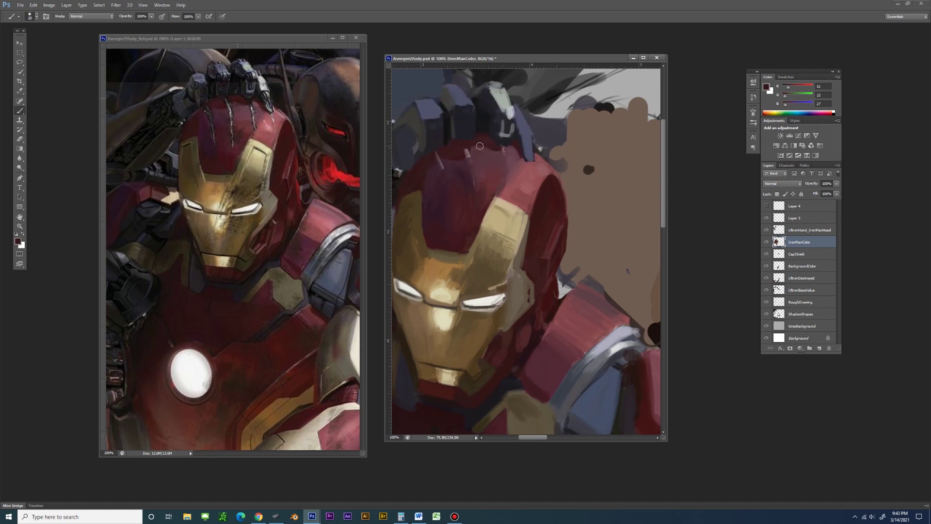
{"action": "left_click", "coordinate": [450, 146], "text": "alt"}
{"action": "left_click", "coordinate": [479, 218], "text": "alt"}
Brighten the helmet with a faint gold stroke, then sample darker gold, brown and red
{"action": "left_click", "coordinate": [493, 194], "text": "alt"}
{"action": "left_click_drag", "start_coordinate": [495, 200], "coordinate": [497, 198]}
{"action": "left_click", "coordinate": [476, 231], "text": "alt"}
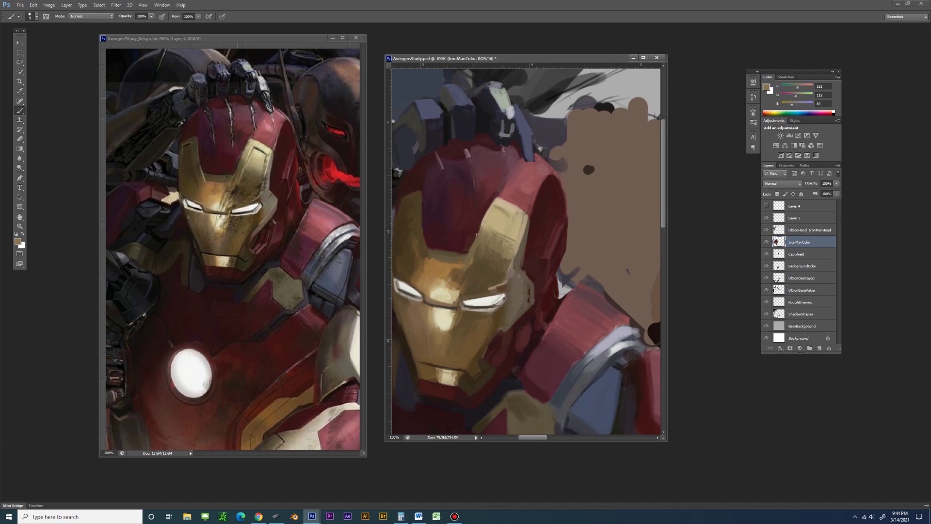
{"action": "left_click", "coordinate": [430, 244], "text": "alt"}
{"action": "left_click", "coordinate": [442, 244], "text": "alt"}
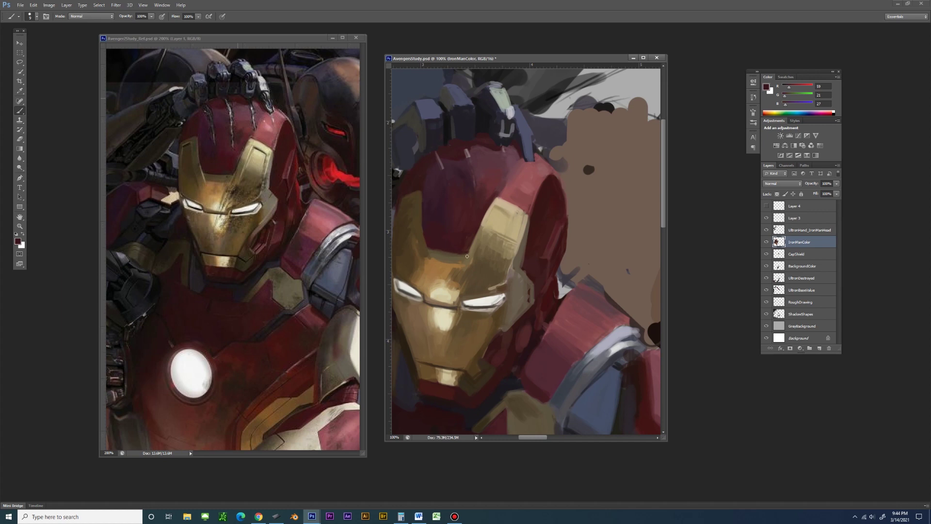
Sample dark reds and browns and paint a brown stroke along the faceplate edge
{"action": "left_click", "coordinate": [425, 191], "text": "alt"}
{"action": "left_click", "coordinate": [429, 218], "text": "alt"}
{"action": "left_click", "coordinate": [403, 198], "text": "alt"}
{"action": "left_click", "coordinate": [515, 207], "text": "alt"}
{"action": "left_click", "coordinate": [529, 212], "text": "alt"}
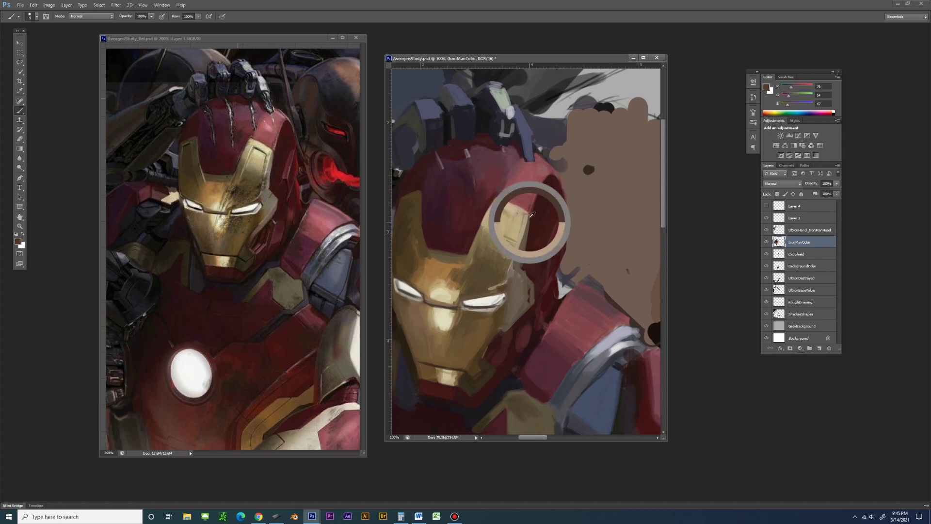
{"action": "left_click_drag", "start_coordinate": [531, 242], "coordinate": [532, 218]}
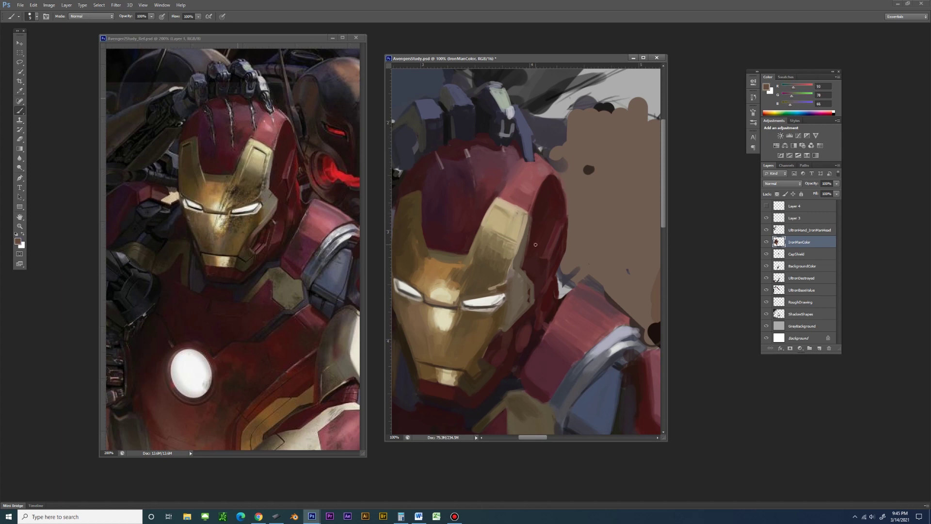
{"action": "right_click", "coordinate": [589, 300]}
Switch to the Inking 15 brush, sample a darker brown, and undo the last stroke
{"action": "left_click", "coordinate": [636, 366]}
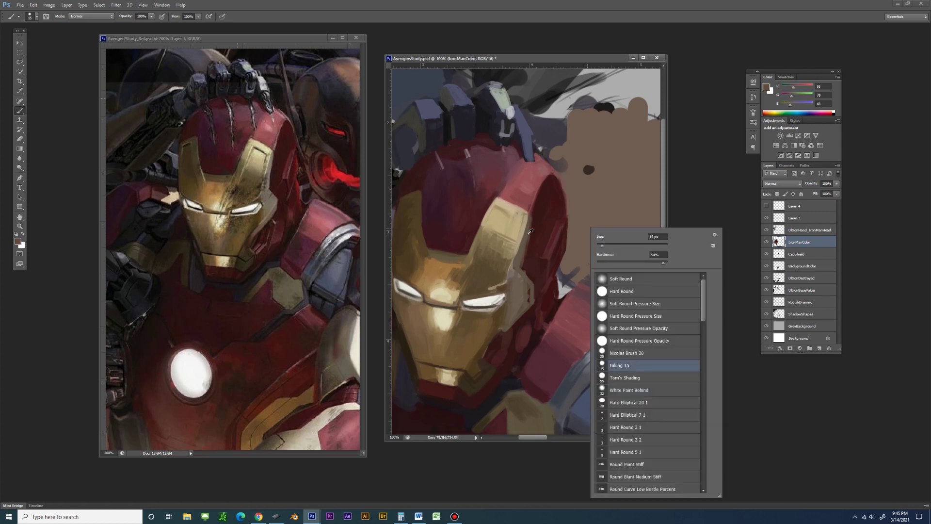
{"action": "left_click", "coordinate": [531, 223], "text": "alt"}
{"action": "key", "text": "ctrl+z"}
{"action": "key", "text": "ctrl+z"}
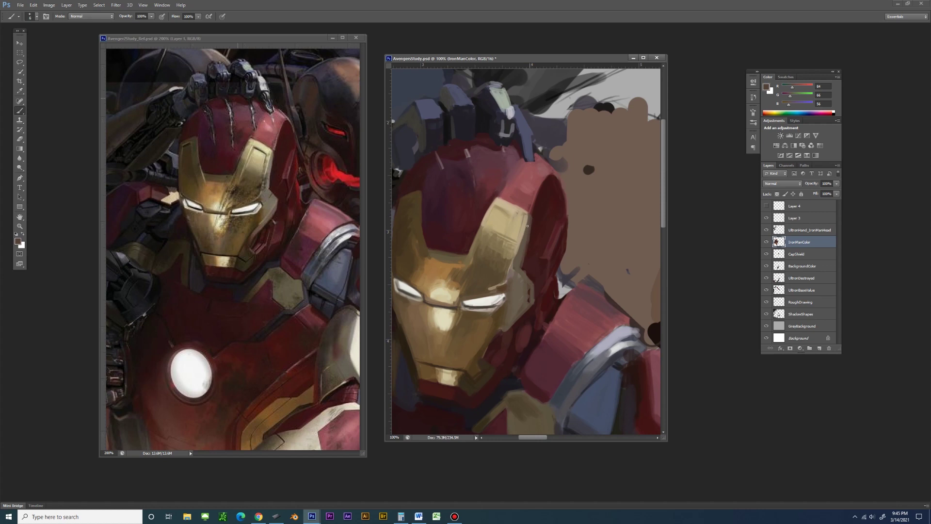
Sample dark reds and tan, enlarge the brush, and cover the cheek's dark red edge
{"action": "left_click", "coordinate": [527, 267], "text": "alt"}
{"action": "left_click", "coordinate": [521, 271], "text": "alt"}
{"action": "left_click", "coordinate": [527, 273], "text": "alt"}
{"action": "left_click", "coordinate": [539, 286], "text": "alt"}
{"action": "left_click", "coordinate": [534, 294], "text": "alt"}
{"action": "left_click", "coordinate": [527, 282], "text": "alt"}
{"action": "key", "text": "bracketright"}
{"action": "key", "text": "bracketright"}
{"action": "key", "text": "bracketright"}
{"action": "left_click_drag", "start_coordinate": [528, 282], "coordinate": [530, 301]}
Check the reference window, then paint more tan strokes over the cheek's dark red edge
{"action": "key", "text": "super"}
{"action": "left_click", "coordinate": [312, 517]}
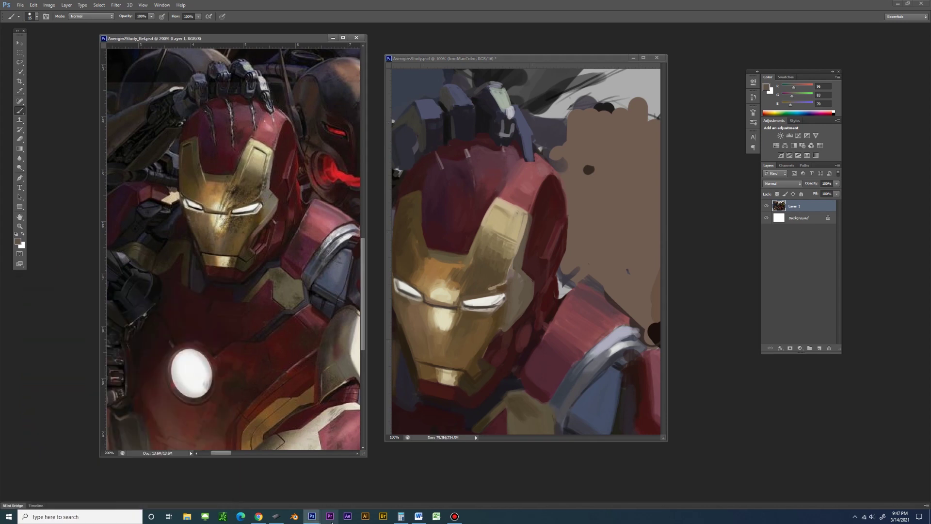
{"action": "left_click", "coordinate": [515, 273], "text": "alt"}
{"action": "left_click_drag", "start_coordinate": [516, 273], "coordinate": [529, 313]}
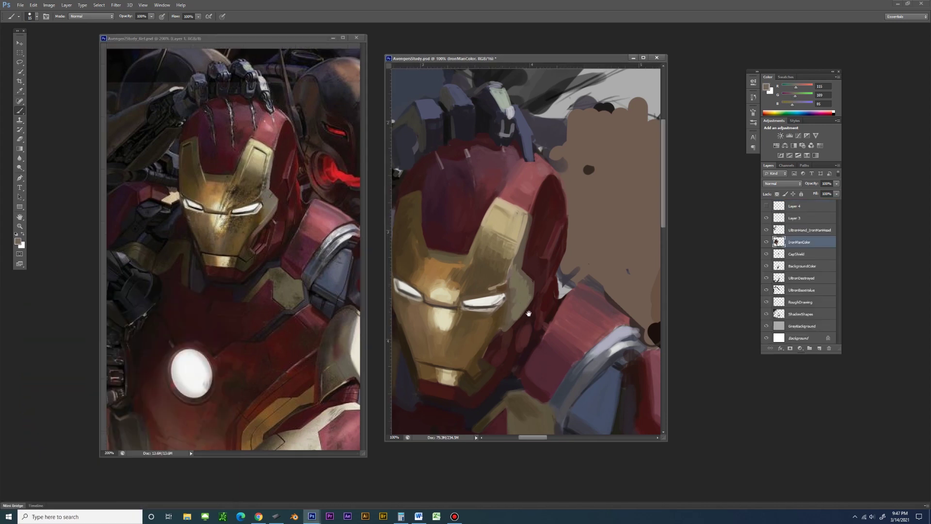
{"action": "left_click", "coordinate": [532, 308], "text": "alt"}
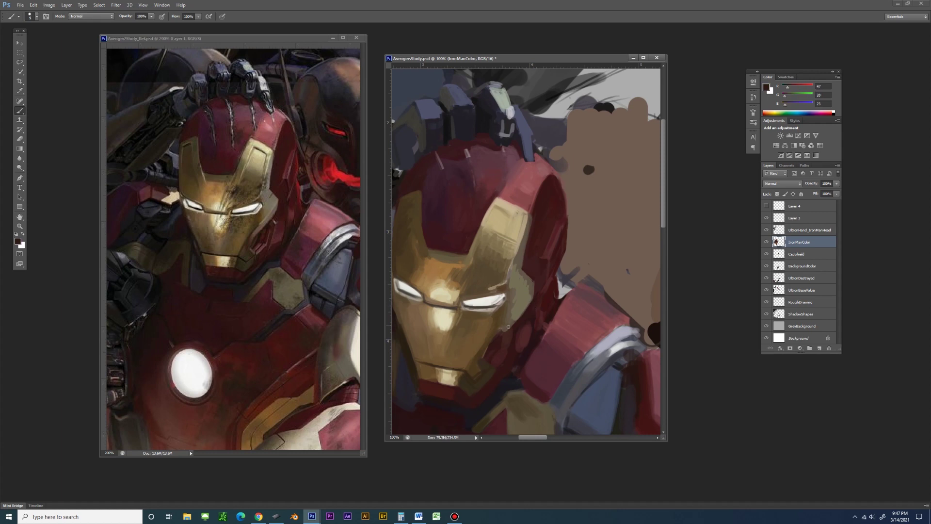
{"action": "left_click", "coordinate": [503, 331], "text": "alt"}
Sample brown and chin gold tones and save the study
{"action": "left_click", "coordinate": [253, 248], "text": "alt"}
{"action": "left_click", "coordinate": [422, 378], "text": "alt"}
{"action": "left_click", "coordinate": [440, 381], "text": "alt"}
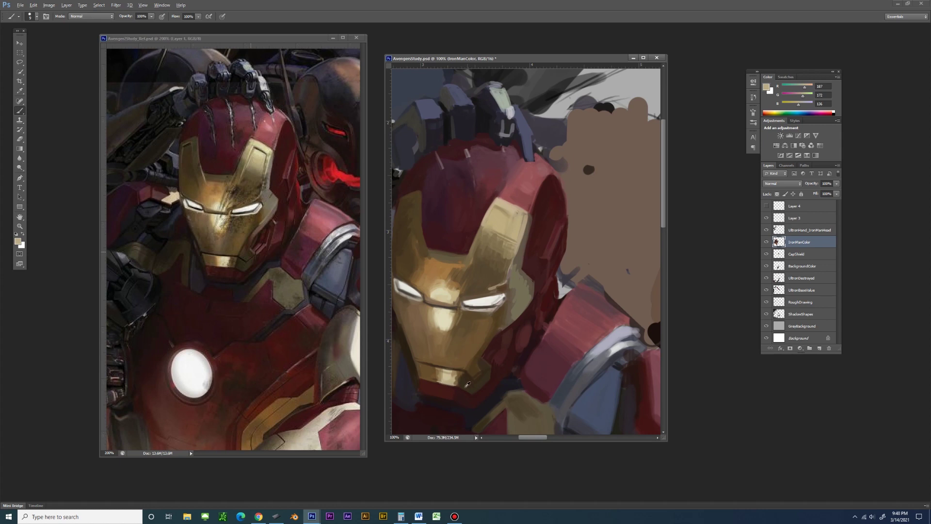
{"action": "key", "text": "ctrl+s"}
{"action": "left_click_drag", "start_coordinate": [408, 332], "coordinate": [431, 330]}
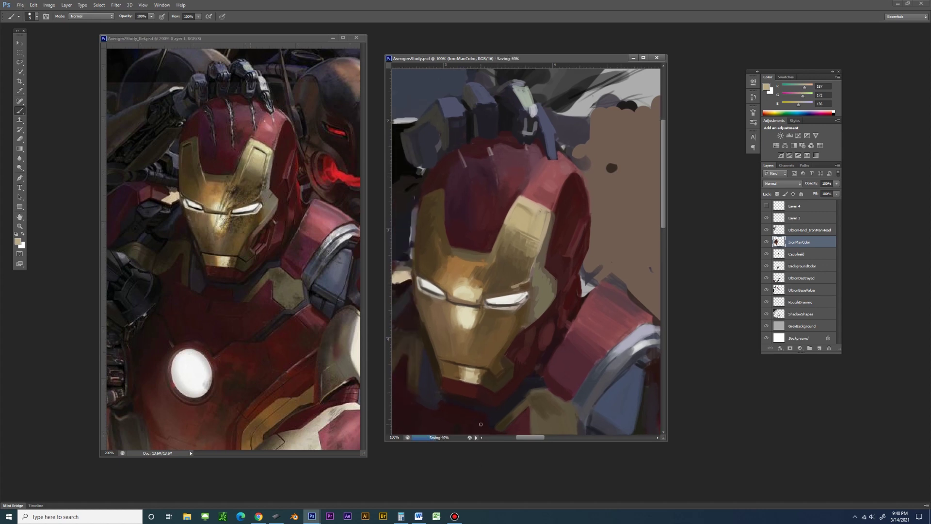
Paint a dark brown line down the faceplate's left edge and darken below the chin
{"action": "left_click", "coordinate": [415, 296], "text": "alt"}
{"action": "left_click", "coordinate": [422, 324], "text": "alt"}
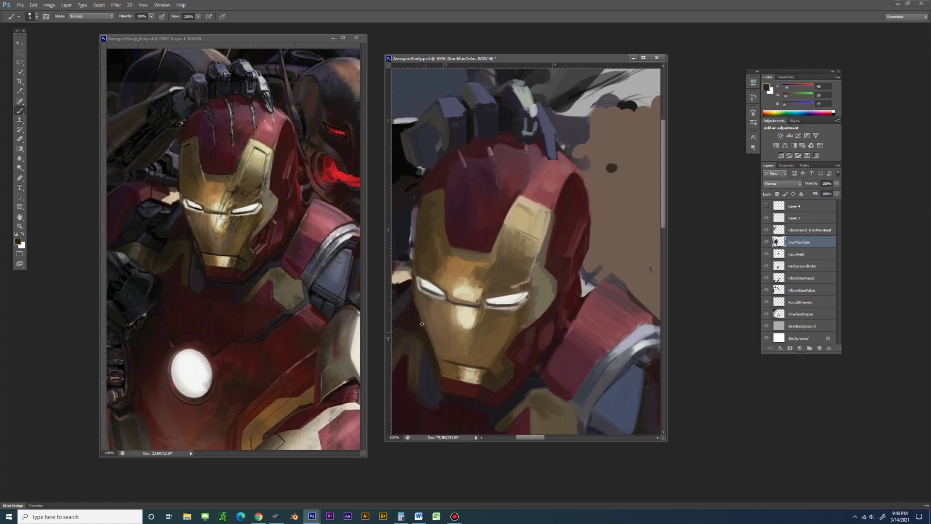
{"action": "left_click_drag", "start_coordinate": [419, 315], "coordinate": [435, 356]}
{"action": "key", "text": "bracketright"}
{"action": "left_click_drag", "start_coordinate": [524, 386], "coordinate": [490, 410]}
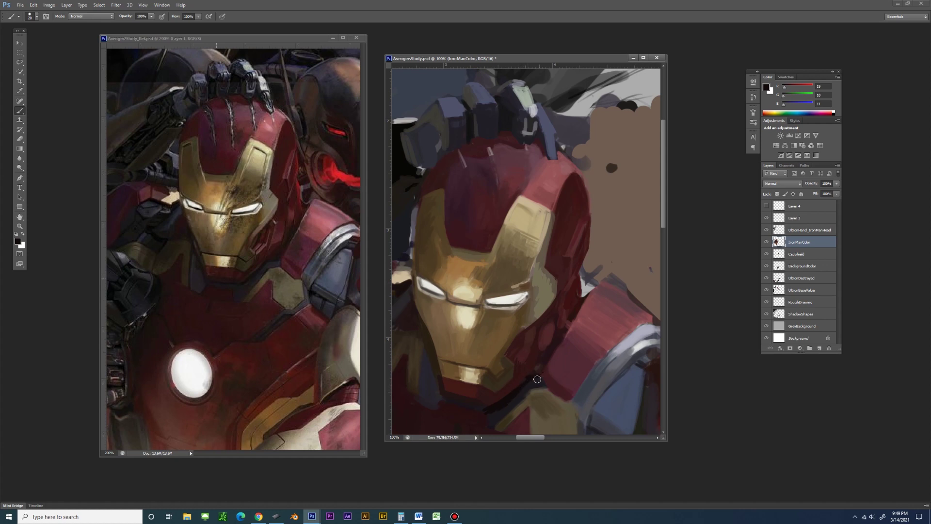
Darken the helmet-to-shoulder edge with near-black red, then sample browns from the cheek
{"action": "left_click", "coordinate": [547, 378], "text": "alt"}
{"action": "left_click", "coordinate": [542, 371], "text": "alt"}
{"action": "left_click", "coordinate": [583, 302], "text": "alt"}
{"action": "left_click_drag", "start_coordinate": [592, 290], "coordinate": [573, 328]}
{"action": "left_click", "coordinate": [509, 334], "text": "alt"}
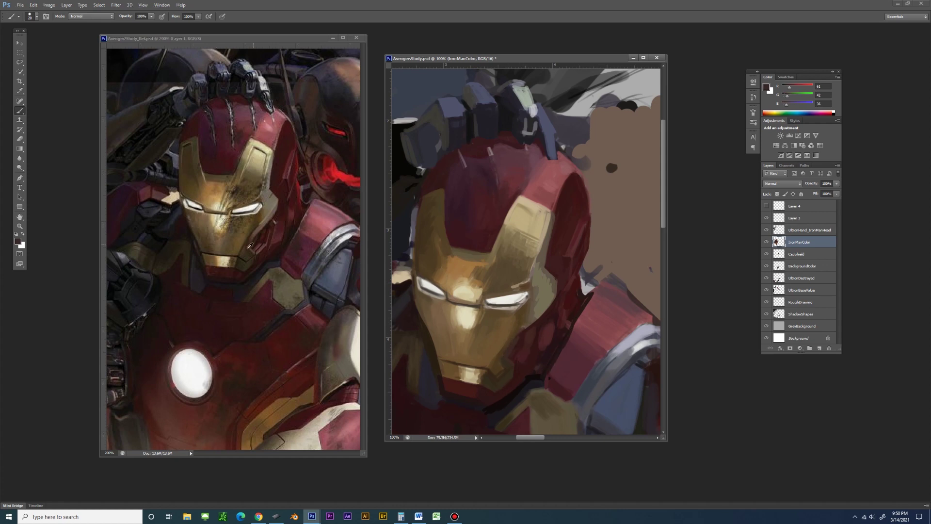
{"action": "left_click", "coordinate": [510, 344], "text": "alt"}
{"action": "left_click", "coordinate": [490, 302], "text": "alt"}
Darken the right eye slit's left edge and line its upper edge in brown
{"action": "scroll", "coordinate": [501, 307], "scroll_direction": "up", "scroll_amount": 2}
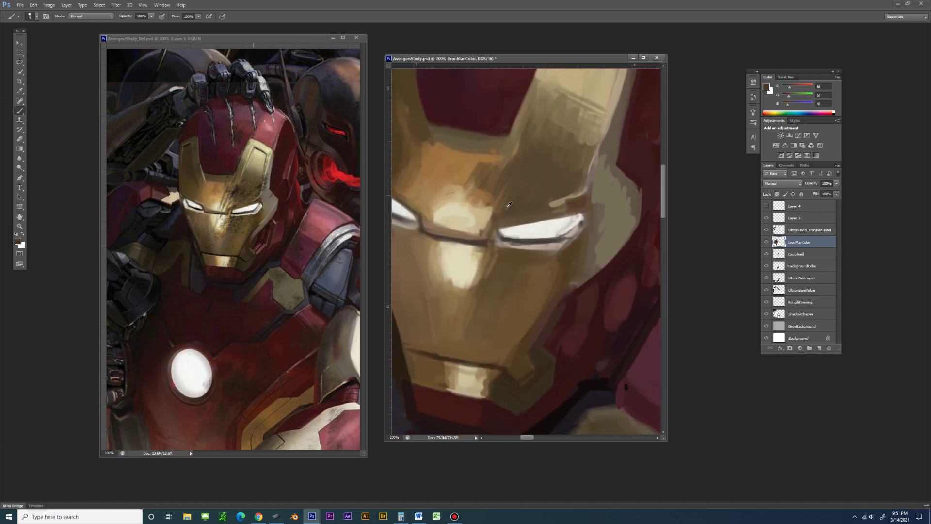
{"action": "mouse_move", "coordinate": [500, 241]}
{"action": "left_mouse_down"}
{"action": "mouse_move", "coordinate": [505, 230]}
{"action": "mouse_move", "coordinate": [502, 238]}
{"action": "left_mouse_up"}
{"action": "left_click", "coordinate": [502, 231], "text": "alt"}
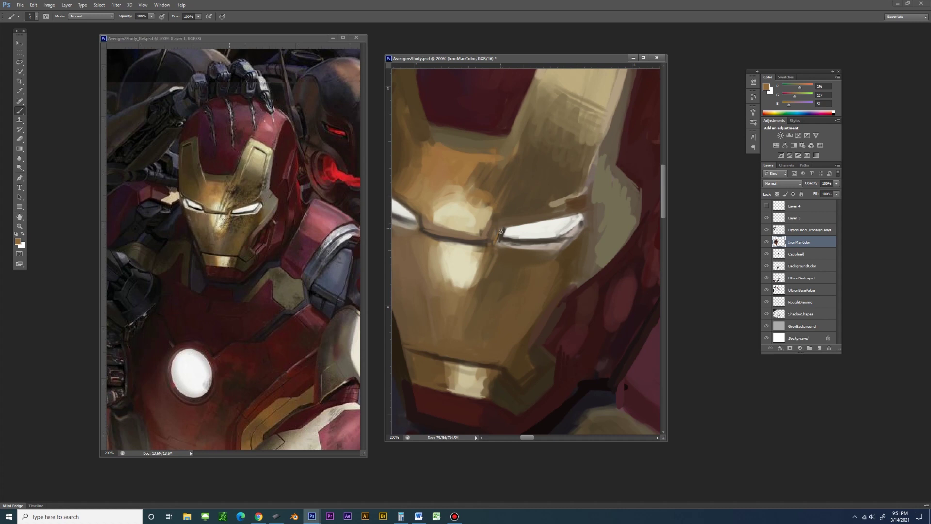
{"action": "left_click", "coordinate": [233, 210], "text": "alt"}
{"action": "left_click", "coordinate": [508, 228], "text": "alt"}
{"action": "left_click_drag", "start_coordinate": [507, 226], "coordinate": [570, 217]}
Darken the slit's lower-right corner, then brighten its lower edge with light grey-beige
{"action": "left_click", "coordinate": [580, 219], "text": "alt"}
{"action": "left_click_drag", "start_coordinate": [567, 235], "coordinate": [582, 218]}
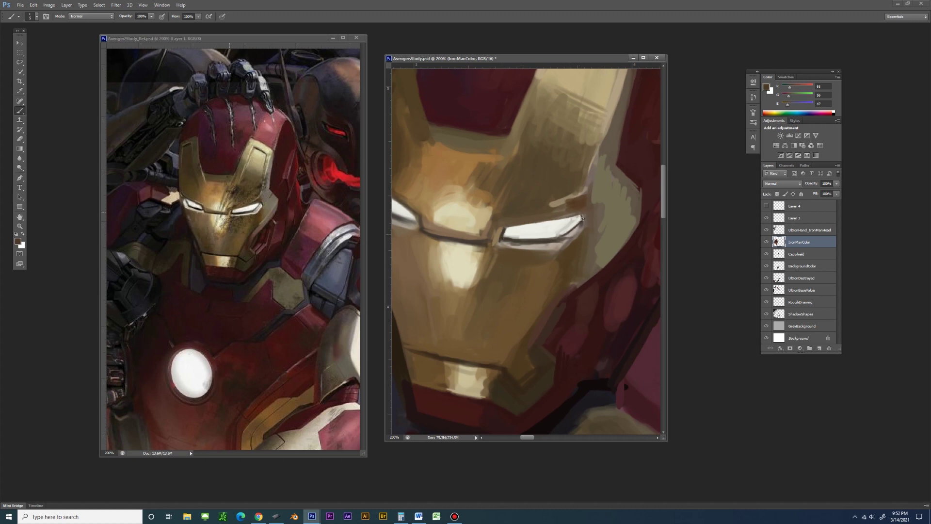
{"action": "left_click", "coordinate": [261, 206], "text": "alt"}
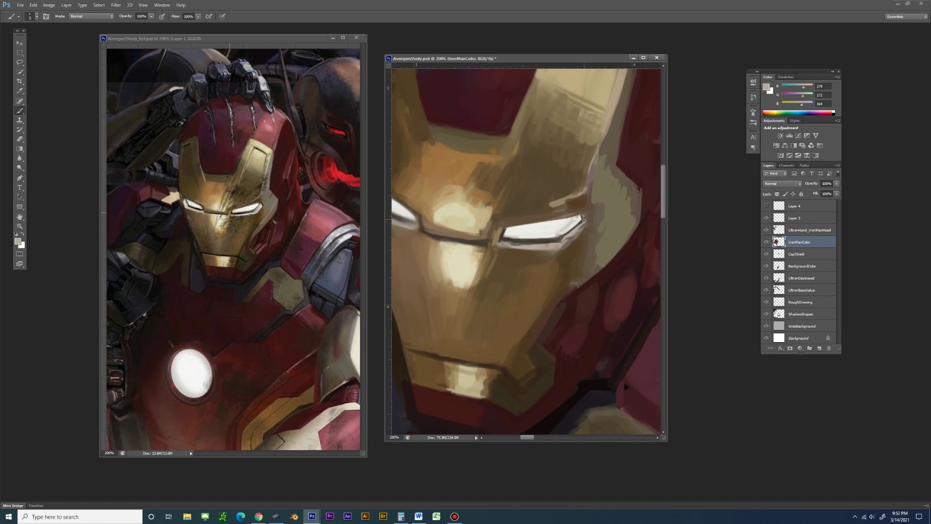
{"action": "left_click_drag", "start_coordinate": [584, 228], "coordinate": [584, 227]}
{"action": "left_click_drag", "start_coordinate": [559, 241], "coordinate": [504, 241]}
{"action": "mouse_move", "coordinate": [557, 244]}
{"action": "left_mouse_down"}
{"action": "mouse_move", "coordinate": [510, 242]}
{"action": "mouse_move", "coordinate": [564, 245]}
{"action": "left_mouse_up"}
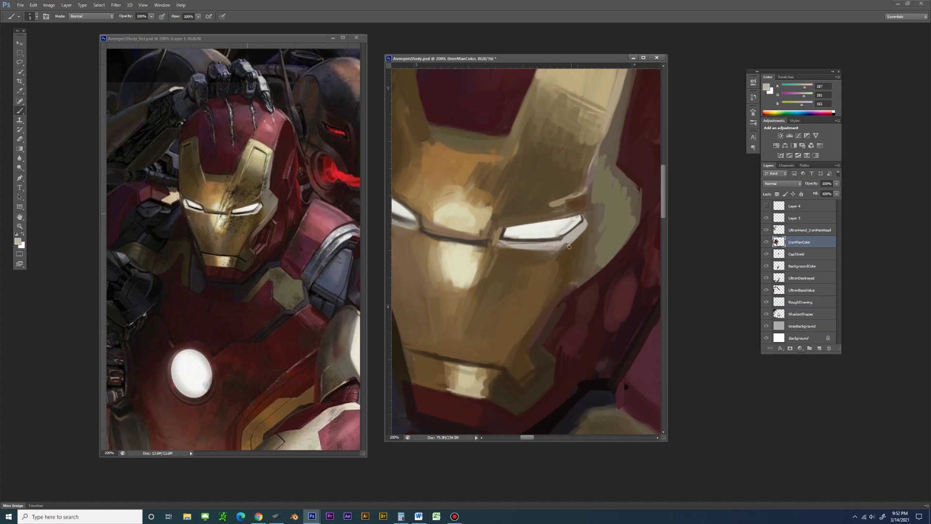
{"action": "mouse_move", "coordinate": [507, 247]}
{"action": "left_mouse_down"}
{"action": "mouse_move", "coordinate": [565, 247]}
{"action": "mouse_move", "coordinate": [579, 237]}
{"action": "left_mouse_up"}
Check the whole painting and try, then undo, a darker lower eye-slit stroke
{"action": "key", "text": "ctrl+minus"}
{"action": "key", "text": "ctrl+minus"}
{"action": "key", "text": "ctrl+minus"}
{"action": "key", "text": "ctrl+plus"}
{"action": "key", "text": "ctrl+plus"}
{"action": "key", "text": "ctrl+plus"}
{"action": "left_click", "coordinate": [496, 245], "text": "alt"}
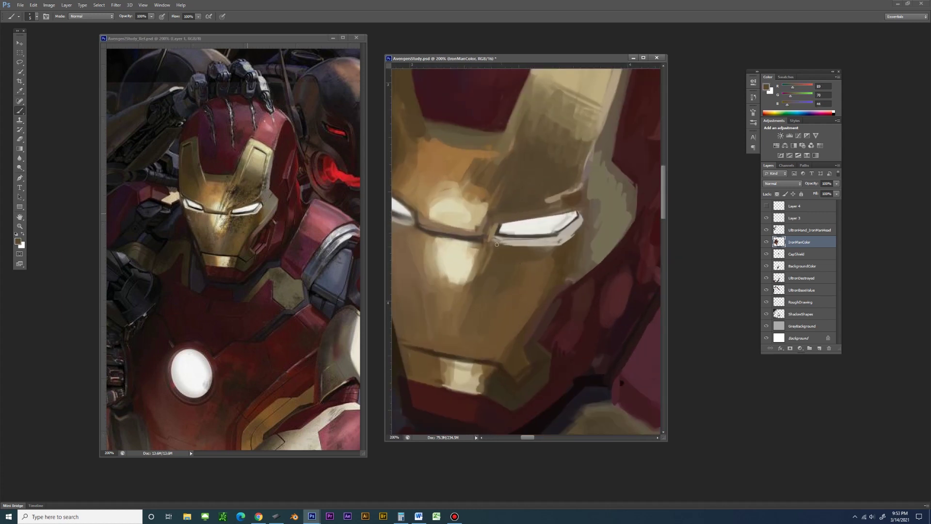
{"action": "mouse_move", "coordinate": [561, 244]}
{"action": "left_mouse_down"}
{"action": "mouse_move", "coordinate": [508, 243]}
{"action": "mouse_move", "coordinate": [542, 246]}
{"action": "left_mouse_up"}
{"action": "key", "text": "ctrl+z"}
Sample browns and beige around the eye slit and paint a dark line beneath it
{"action": "left_click", "coordinate": [573, 238], "text": "alt"}
{"action": "left_click", "coordinate": [566, 237], "text": "alt"}
{"action": "left_click", "coordinate": [587, 224], "text": "alt"}
{"action": "left_click", "coordinate": [592, 210], "text": "alt"}
{"action": "left_click", "coordinate": [577, 236], "text": "alt"}
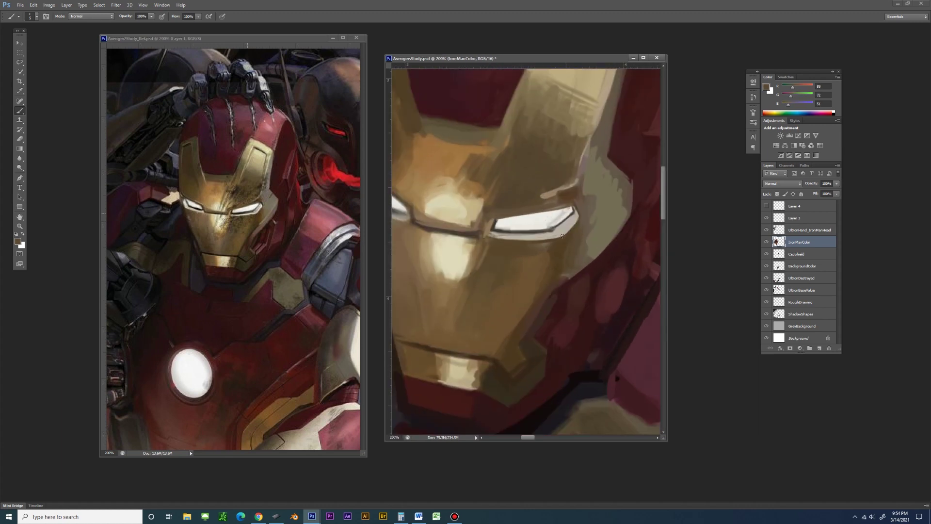
{"action": "left_click", "coordinate": [495, 235], "text": "alt"}
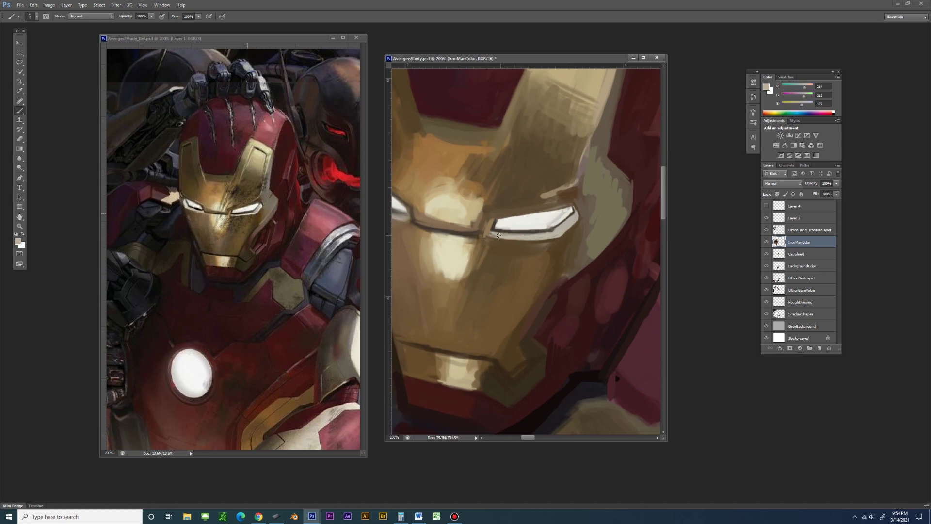
{"action": "key", "text": "super"}
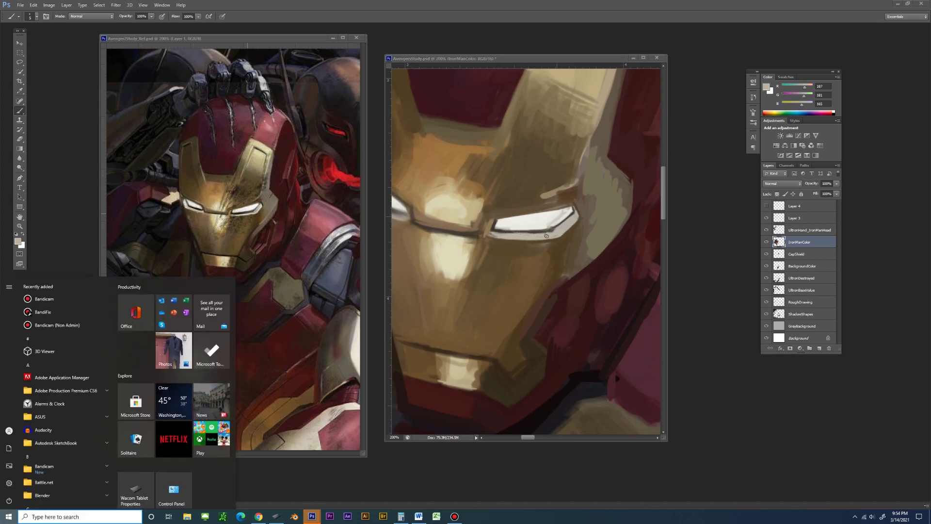
{"action": "key", "text": "super"}
{"action": "left_click", "coordinate": [547, 229], "text": "alt"}
{"action": "mouse_move", "coordinate": [554, 232]}
{"action": "left_mouse_down"}
{"action": "mouse_move", "coordinate": [572, 219]}
{"action": "mouse_move", "coordinate": [564, 228]}
{"action": "left_mouse_up"}
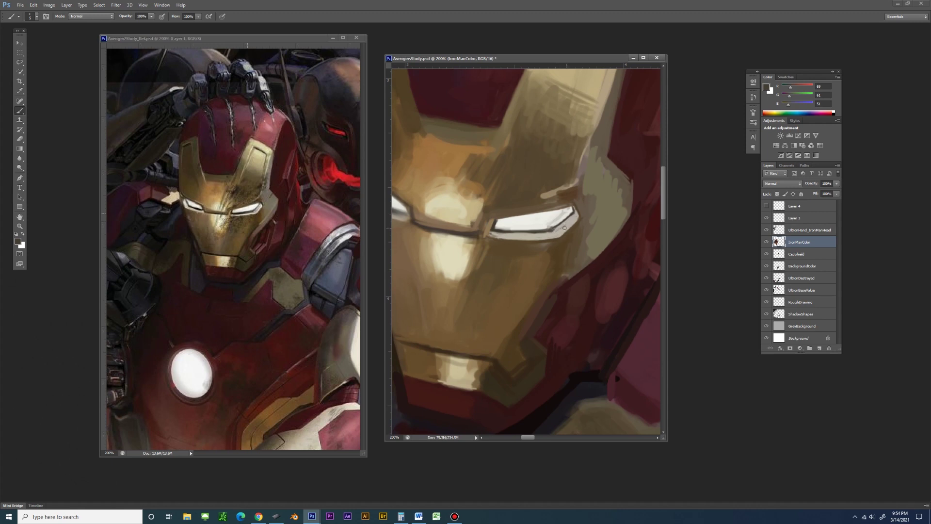
Check the overall painting and darken the full lower edge of the right eye slit
{"action": "left_click", "coordinate": [549, 233], "text": "alt"}
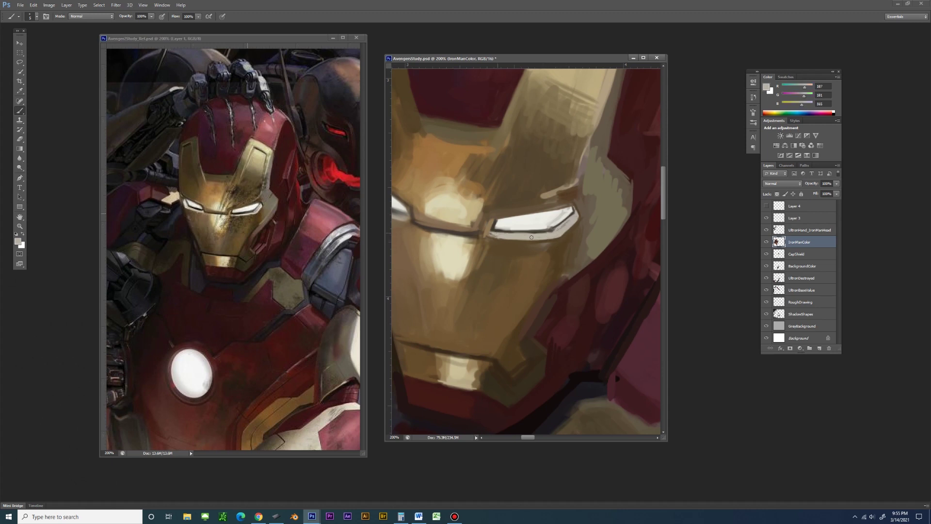
{"action": "key", "text": "ctrl+minus"}
{"action": "key", "text": "ctrl+minus"}
{"action": "key", "text": "ctrl+minus"}
{"action": "key", "text": "ctrl+plus"}
{"action": "key", "text": "ctrl+plus"}
{"action": "key", "text": "ctrl+plus"}
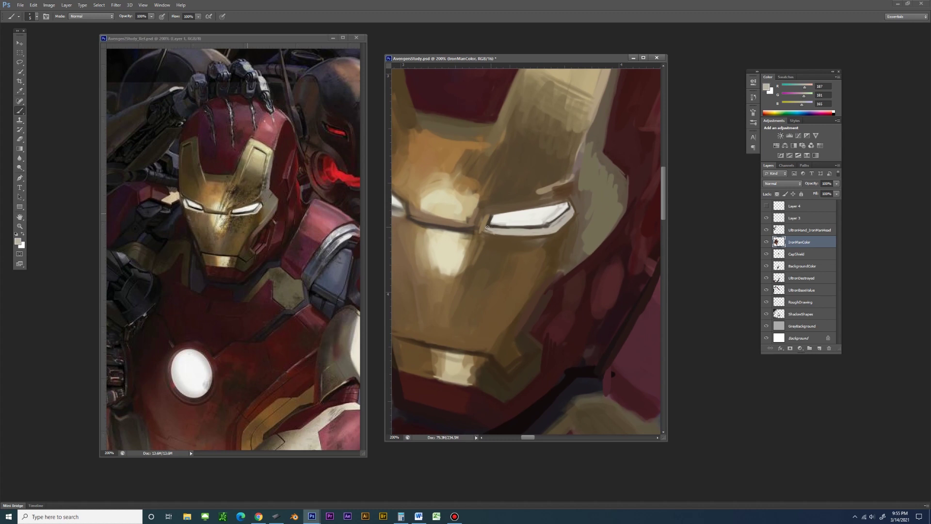
{"action": "left_click", "coordinate": [515, 227], "text": "alt"}
{"action": "left_click_drag", "start_coordinate": [500, 229], "coordinate": [572, 210]}
Sample near-white from the eye and zoom in close on the eye slit
{"action": "key", "text": "ctrl+minus"}
{"action": "key", "text": "ctrl+minus"}
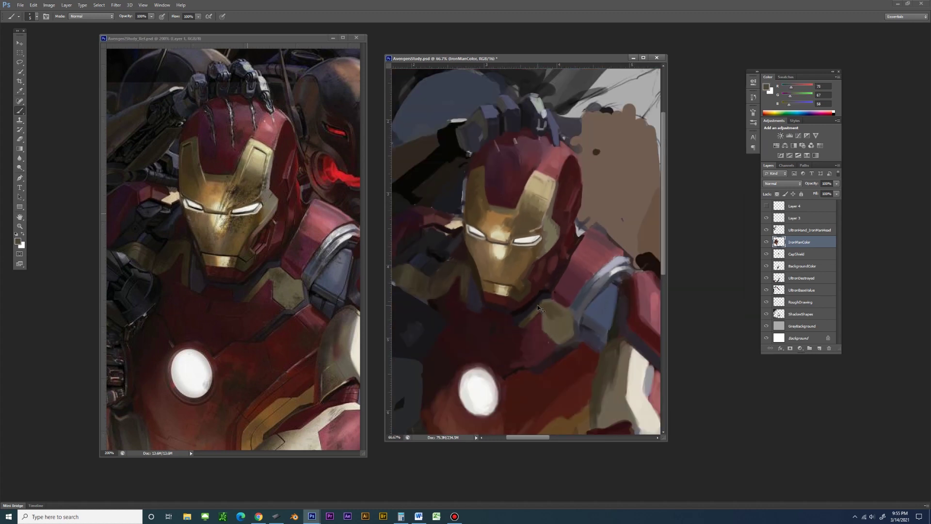
{"action": "left_click", "coordinate": [544, 238], "text": "alt"}
{"action": "key", "text": "ctrl+plus"}
{"action": "key", "text": "ctrl+plus"}
{"action": "key", "text": "ctrl+plus"}
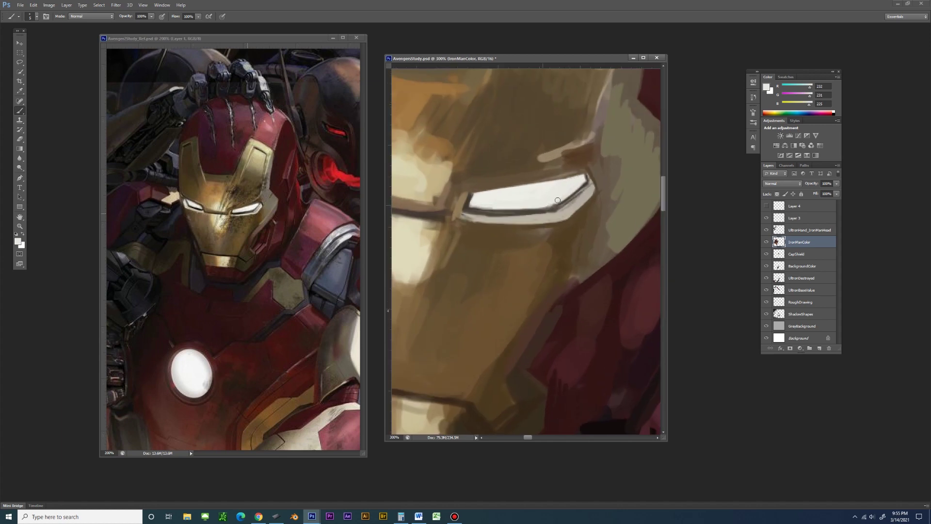
{"action": "key", "text": "ctrl+minus"}
{"action": "key", "text": "ctrl+minus"}
{"action": "key", "text": "ctrl+minus"}
{"action": "key", "text": "ctrl+plus"}
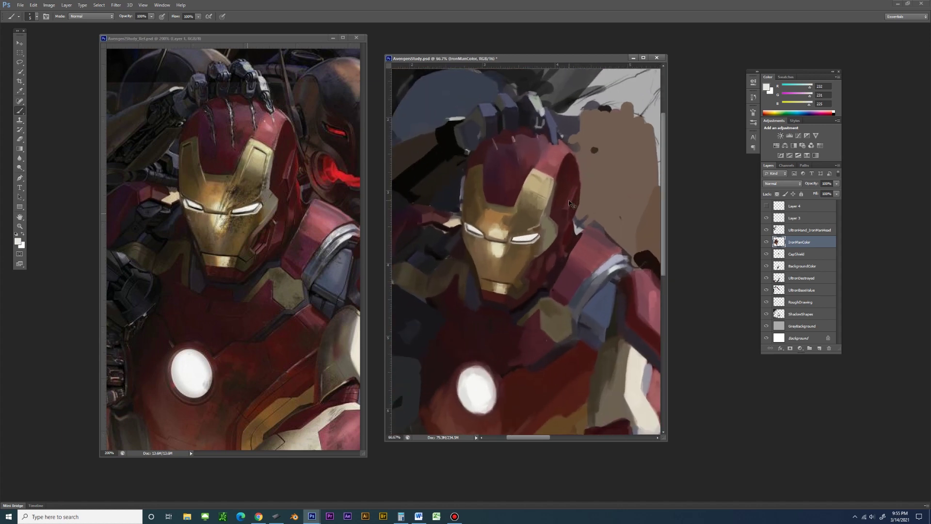
{"action": "key", "text": "ctrl+plus"}
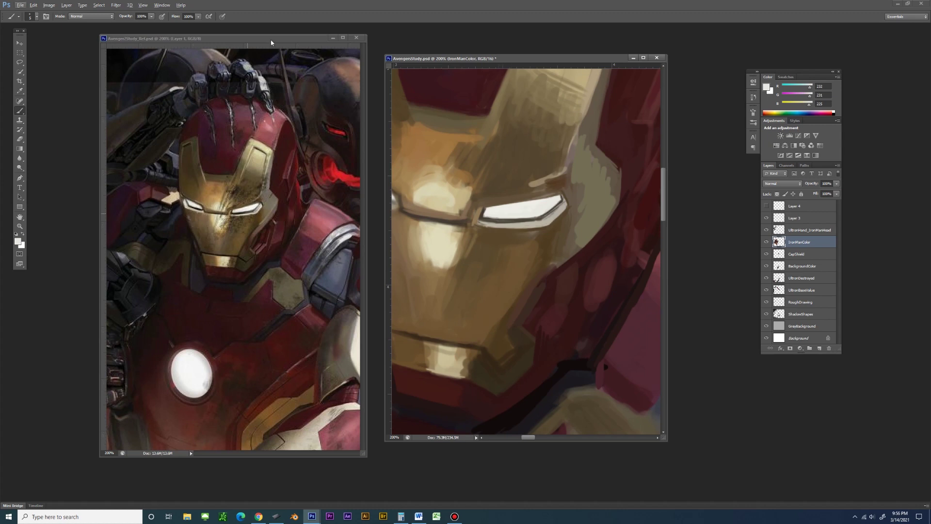
Sample a dark reference tone, shrink the brush, and darken both edges of the right slit
{"action": "left_click", "coordinate": [231, 211]}
{"action": "key", "text": "ctrl+plus"}
{"action": "key", "text": "ctrl+plus"}
{"action": "left_click", "coordinate": [252, 174], "text": "alt"}
{"action": "left_click", "coordinate": [494, 217]}
{"action": "right_click", "coordinate": [493, 217]}
{"action": "key", "text": "Return"}
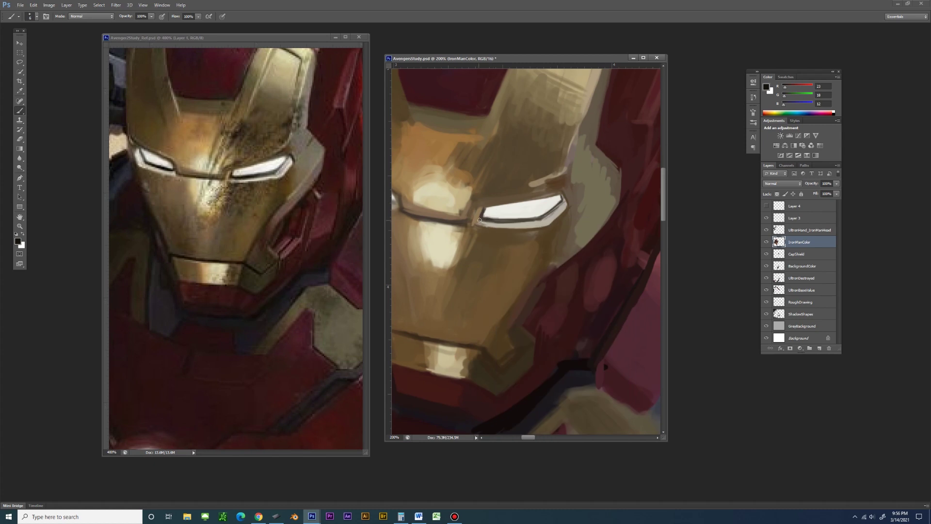
{"action": "left_click_drag", "start_coordinate": [483, 221], "coordinate": [538, 222]}
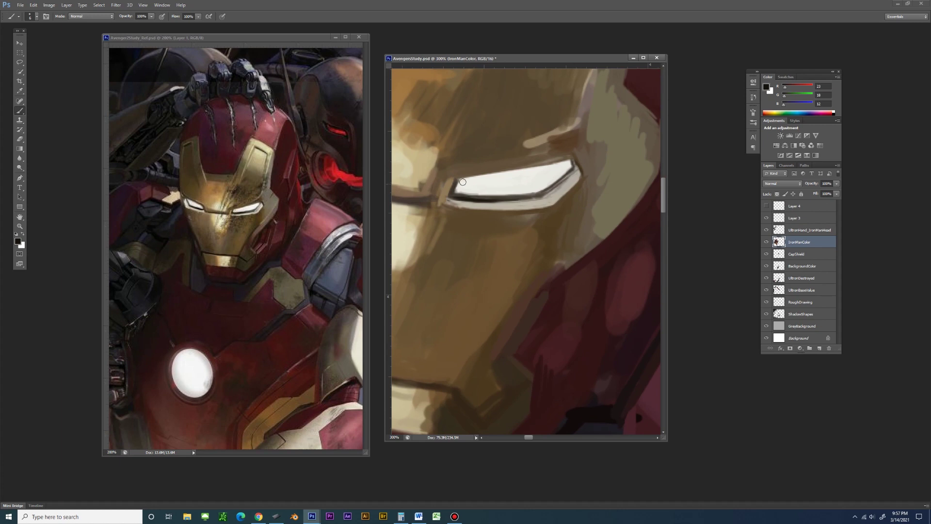
{"action": "left_click_drag", "start_coordinate": [465, 175], "coordinate": [569, 158]}
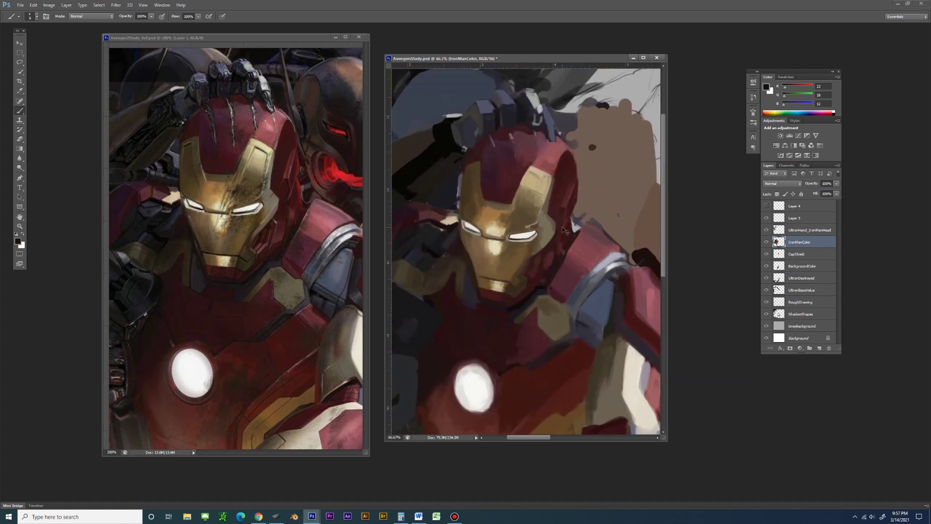
Brighten the left eye slit with light grey and reference white
{"action": "left_click_drag", "start_coordinate": [569, 255], "coordinate": [623, 260]}
{"action": "left_click", "coordinate": [435, 178], "text": "alt"}
{"action": "left_click_drag", "start_coordinate": [428, 167], "coordinate": [439, 179]}
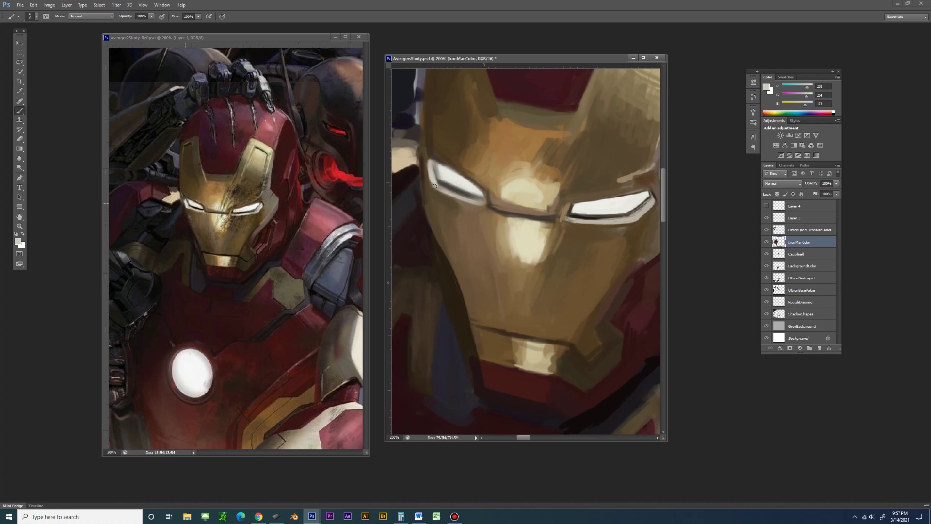
{"action": "left_click", "coordinate": [194, 200], "text": "alt"}
{"action": "left_click_drag", "start_coordinate": [444, 177], "coordinate": [471, 191]}
{"action": "left_click", "coordinate": [443, 175], "text": "alt"}
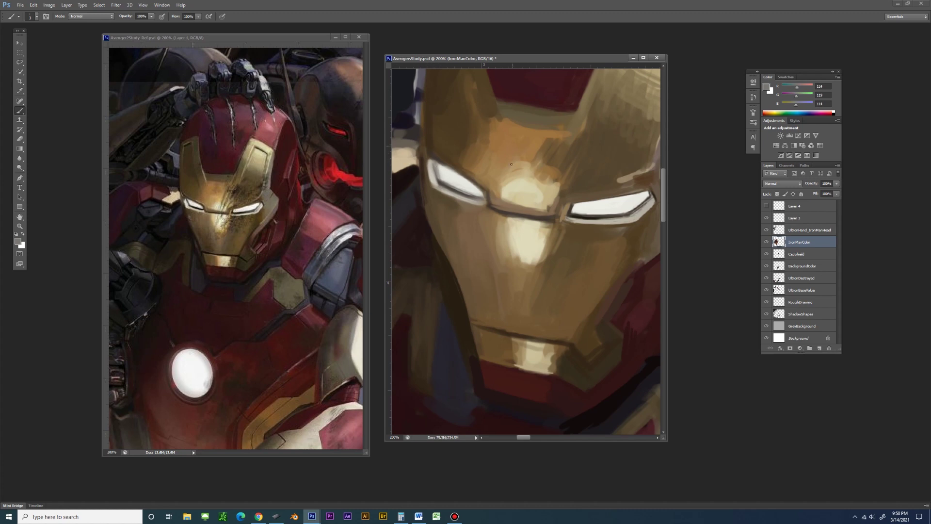
Switch to a Hard Round Pressure brush, sample darker greys, and zoom out to the whole figure
{"action": "right_click", "coordinate": [571, 247]}
{"action": "left_click", "coordinate": [608, 319]}
{"action": "key", "text": "Return"}
{"action": "left_click", "coordinate": [439, 174], "text": "alt"}
{"action": "right_click", "coordinate": [442, 175]}
{"action": "key", "text": "Return"}
{"action": "left_click", "coordinate": [439, 160], "text": "alt"}
{"action": "key", "text": "ctrl+minus"}
{"action": "key", "text": "ctrl+minus"}
{"action": "key", "text": "ctrl+minus"}
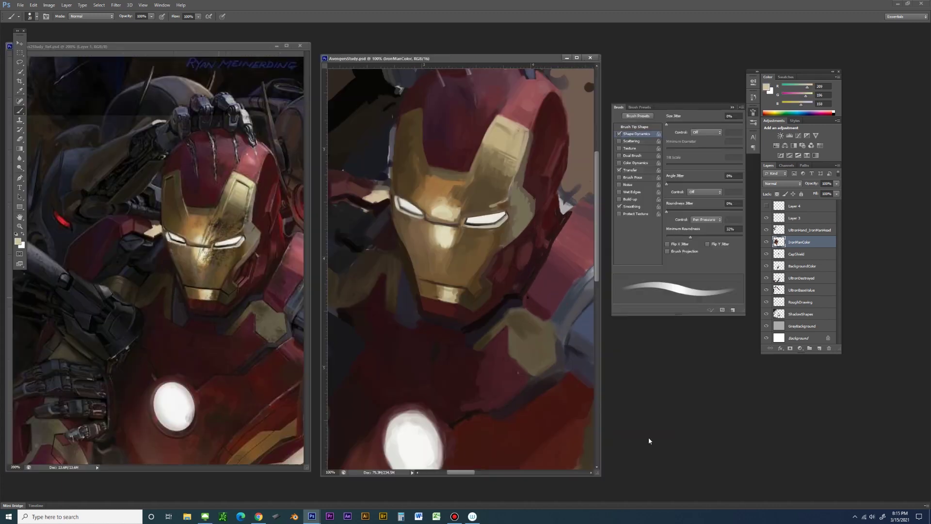
Shade between the eyes with mid, pale, shadowed and saturated golds from the helmet and reference
{"action": "left_click", "coordinate": [450, 186], "text": "alt"}
{"action": "left_click", "coordinate": [447, 209], "text": "alt"}
{"action": "left_click", "coordinate": [203, 228], "text": "alt"}
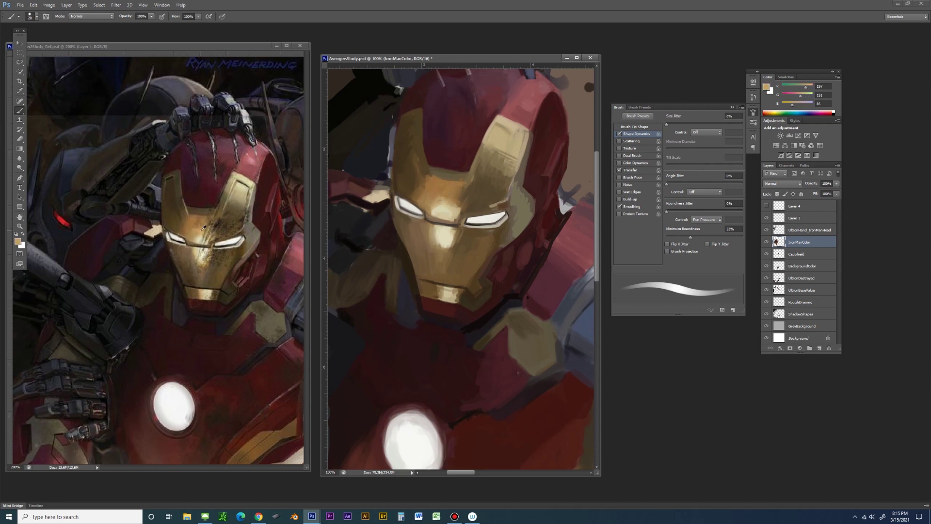
{"action": "left_click", "coordinate": [457, 199], "text": "alt"}
{"action": "left_click", "coordinate": [452, 198], "text": "alt"}
{"action": "left_click", "coordinate": [460, 195], "text": "alt"}
{"action": "left_click", "coordinate": [458, 191], "text": "alt"}
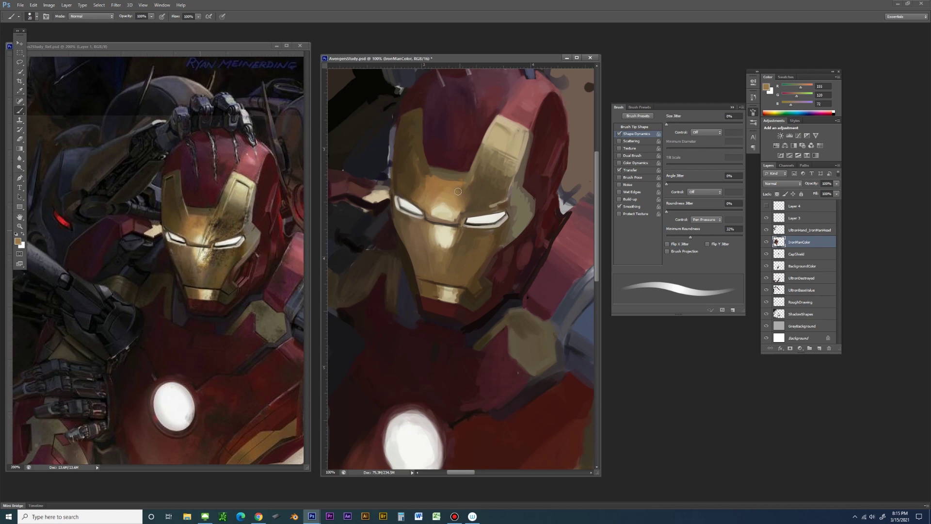
{"action": "left_click", "coordinate": [458, 196], "text": "alt"}
{"action": "left_click", "coordinate": [454, 212], "text": "alt"}
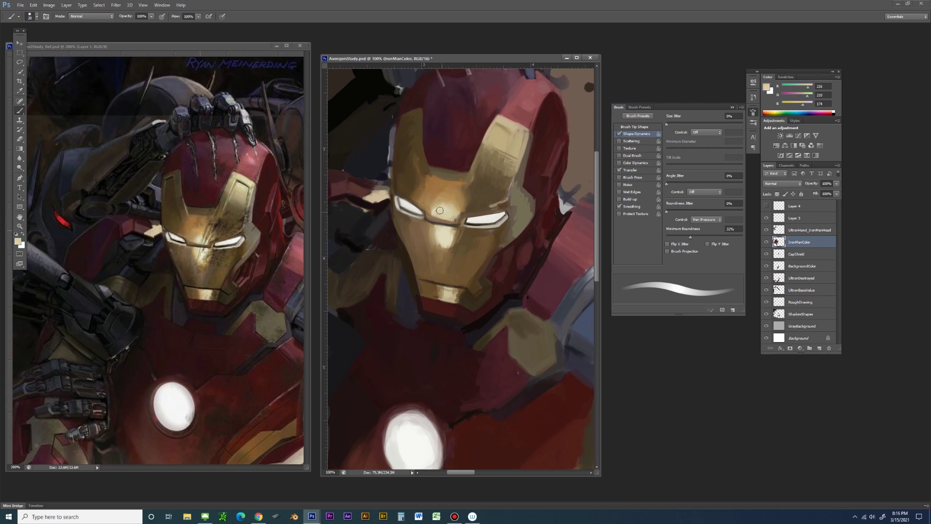
Rework the faceplate below the eyes with lighter golds, cream highlights and darker gold shadows
{"action": "left_click", "coordinate": [435, 211], "text": "alt"}
{"action": "left_click", "coordinate": [436, 211], "text": "alt"}
{"action": "left_click", "coordinate": [440, 213], "text": "alt"}
{"action": "left_click", "coordinate": [447, 204], "text": "alt"}
{"action": "left_click", "coordinate": [439, 202], "text": "alt"}
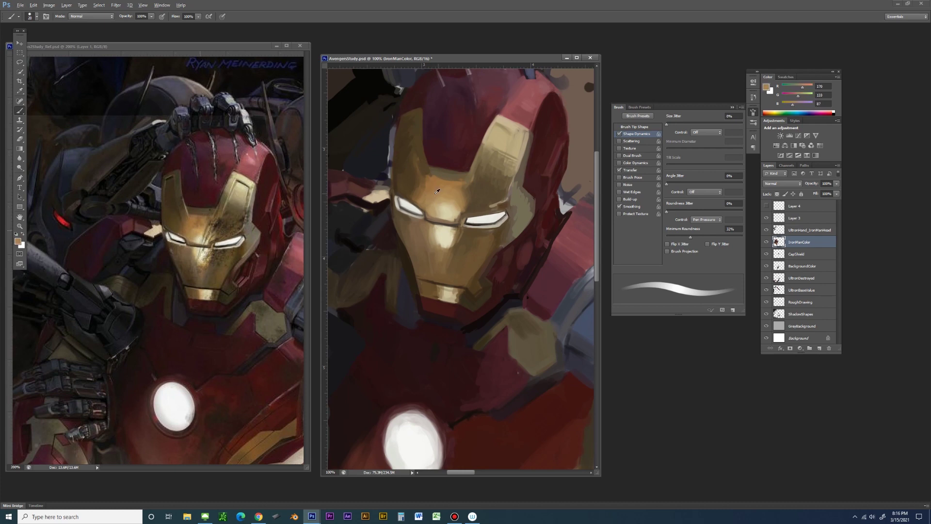
{"action": "left_click", "coordinate": [469, 203], "text": "alt"}
{"action": "left_click", "coordinate": [454, 219], "text": "alt"}
{"action": "left_click", "coordinate": [449, 210], "text": "alt"}
{"action": "left_click", "coordinate": [439, 212], "text": "alt"}
{"action": "left_click", "coordinate": [436, 203], "text": "alt"}
Add dark brown shadows, light cream and warm tan tones to the lower faceplate
{"action": "left_click", "coordinate": [422, 228], "text": "alt"}
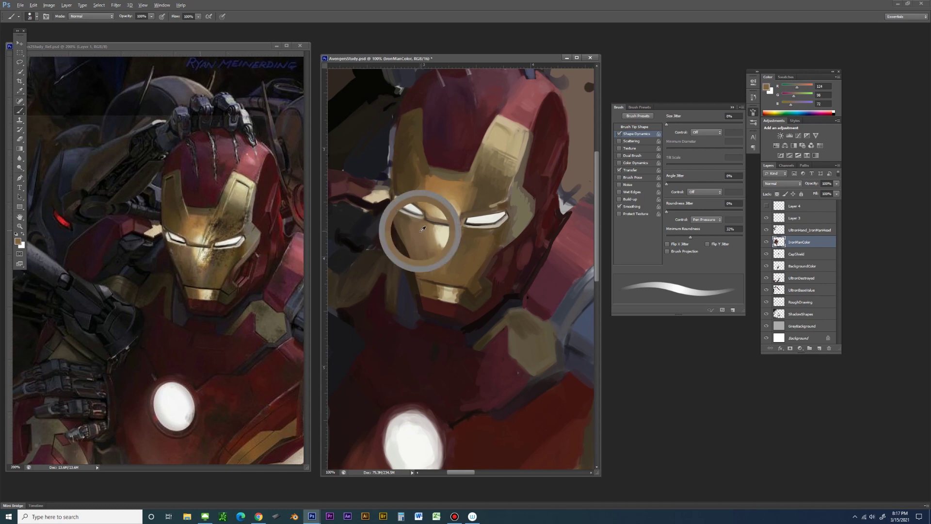
{"action": "left_click", "coordinate": [440, 234], "text": "alt"}
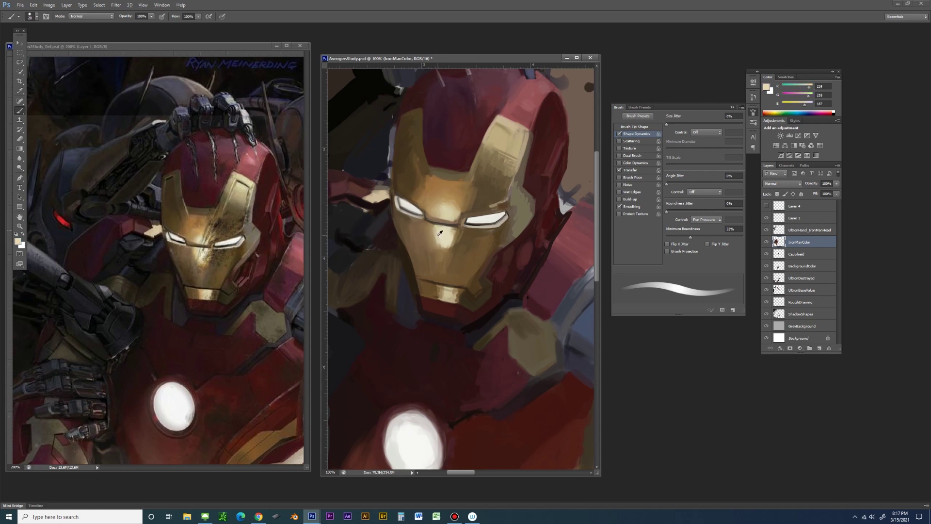
{"action": "left_click", "coordinate": [198, 249], "text": "alt"}
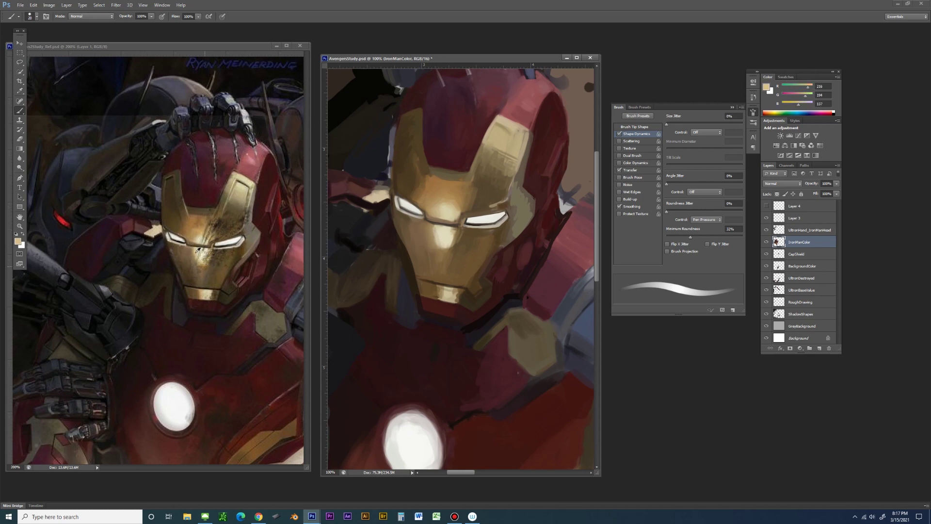
{"action": "left_click", "coordinate": [455, 247], "text": "alt"}
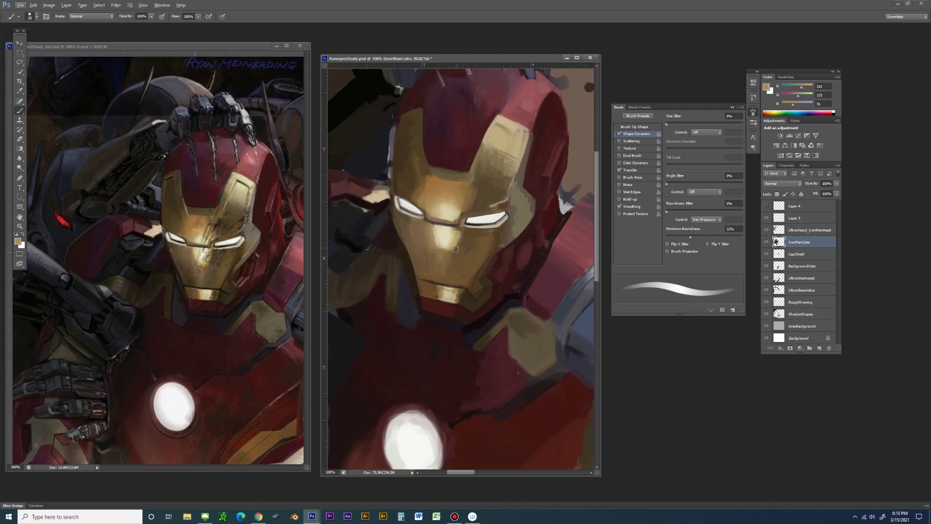
{"action": "left_click", "coordinate": [454, 262], "text": "alt"}
Flatten the brush's Minimum Roundness and vary brush size while laying in cream and tan tones
{"action": "left_click_drag", "start_coordinate": [690, 237], "coordinate": [681, 238]}
{"action": "left_click", "coordinate": [450, 248], "text": "alt"}
{"action": "left_click", "coordinate": [454, 232], "text": "alt"}
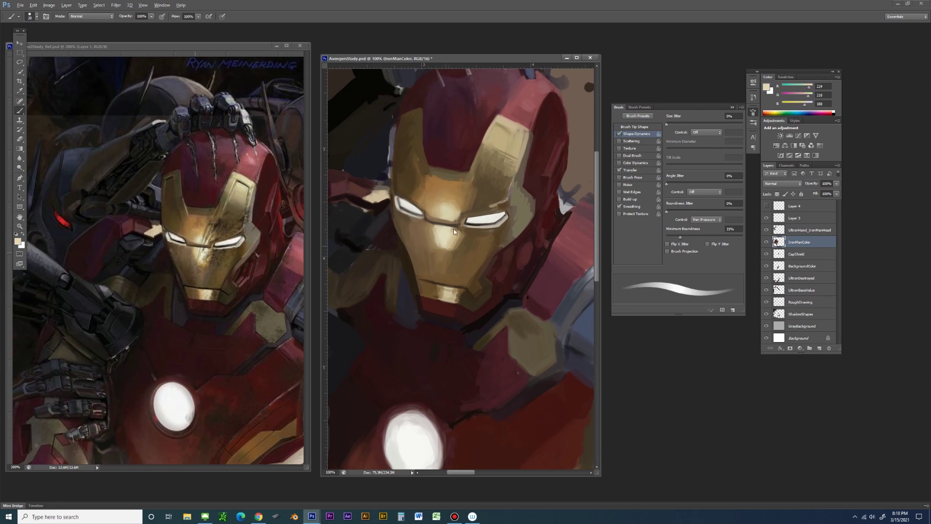
{"action": "key", "text": "bracketleft"}
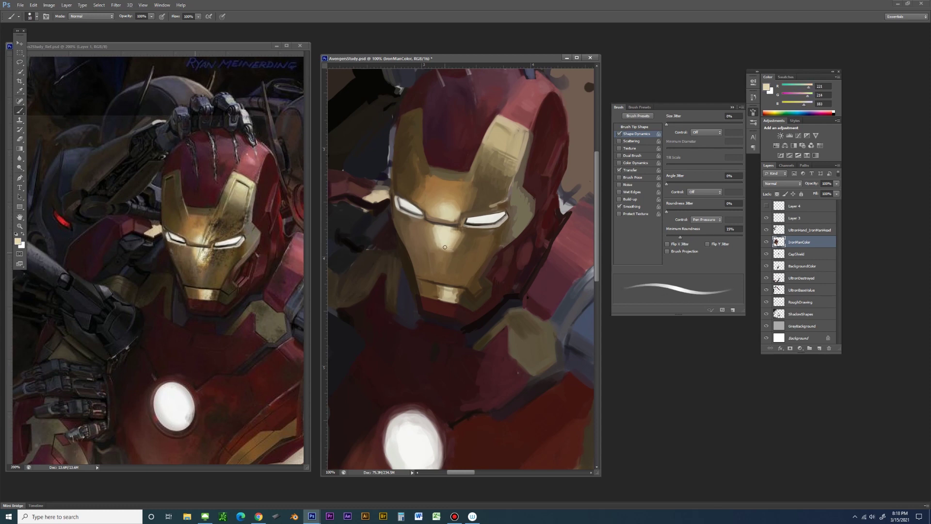
{"action": "left_click", "coordinate": [447, 247], "text": "alt"}
{"action": "key", "text": "bracketright"}
{"action": "key", "text": "bracketright"}
{"action": "key", "text": "bracketright"}
{"action": "left_click", "coordinate": [198, 248], "text": "alt"}
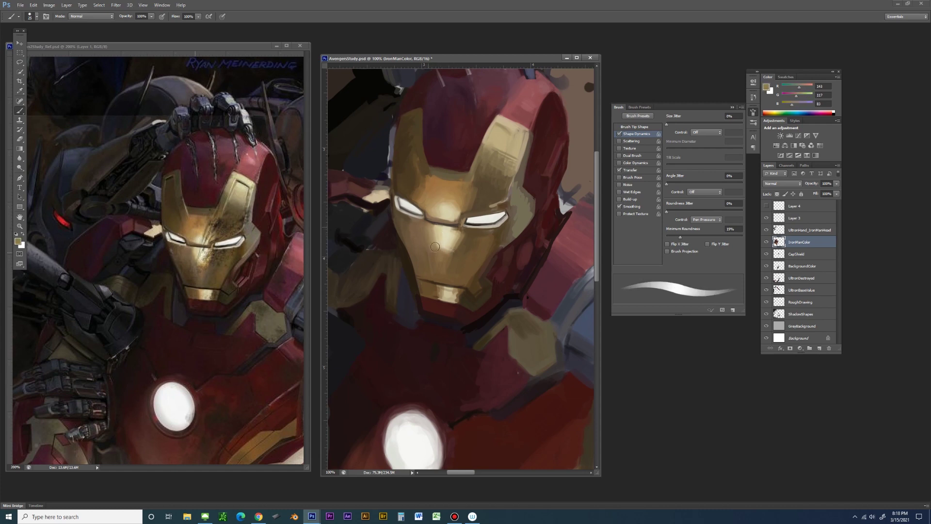
{"action": "left_click", "coordinate": [431, 232], "text": "alt"}
{"action": "key", "text": "bracketleft"}
Model the lower faceplate with alternating pale gold, light cream and darker tan tones
{"action": "left_click", "coordinate": [439, 228], "text": "alt"}
{"action": "left_click", "coordinate": [440, 231], "text": "alt"}
{"action": "left_click", "coordinate": [439, 244], "text": "alt"}
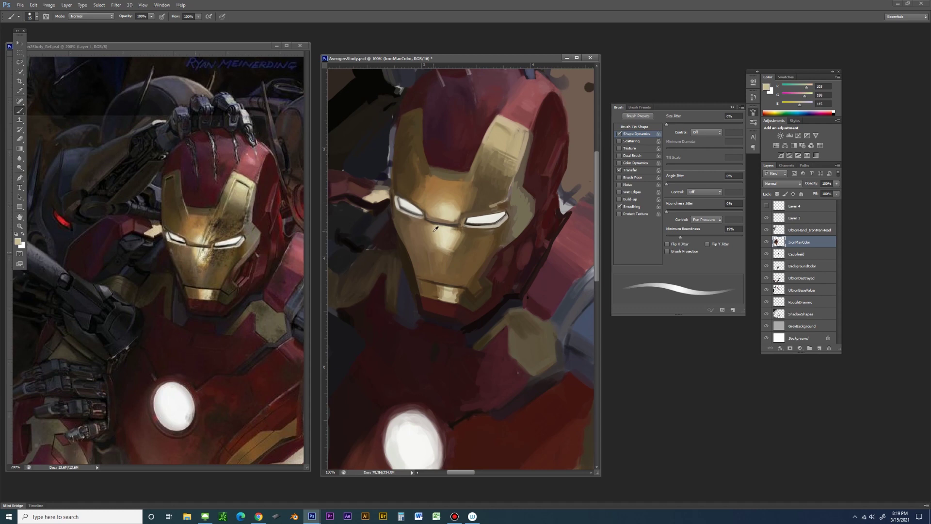
{"action": "left_click", "coordinate": [428, 228], "text": "alt"}
{"action": "left_click", "coordinate": [447, 241], "text": "alt"}
{"action": "left_click", "coordinate": [452, 247], "text": "alt"}
{"action": "left_click", "coordinate": [451, 247], "text": "alt"}
{"action": "left_click", "coordinate": [460, 228], "text": "alt"}
Refine the lower faceplate with darker shadow tones and lighter gold highlights
{"action": "left_click", "coordinate": [441, 245], "text": "alt"}
{"action": "left_click", "coordinate": [435, 241], "text": "alt"}
{"action": "left_click", "coordinate": [438, 243], "text": "alt"}
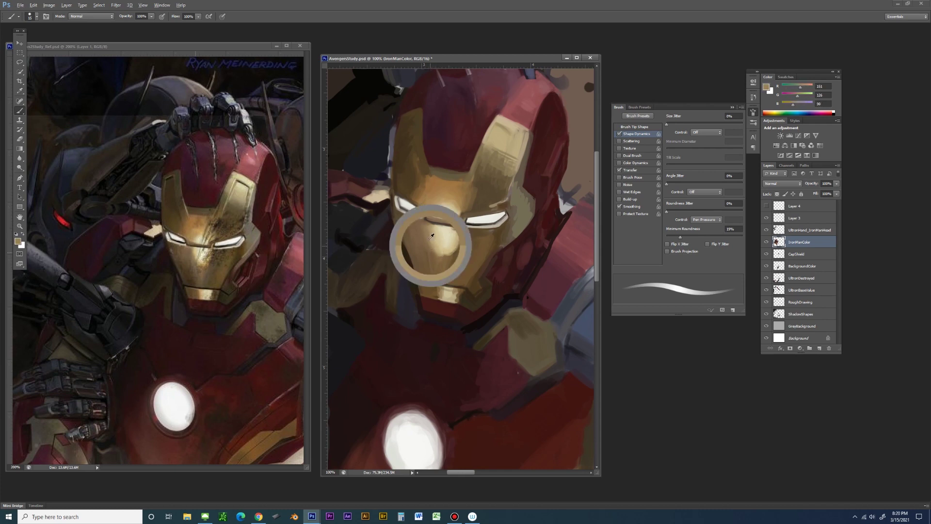
{"action": "left_click", "coordinate": [455, 253], "text": "alt"}
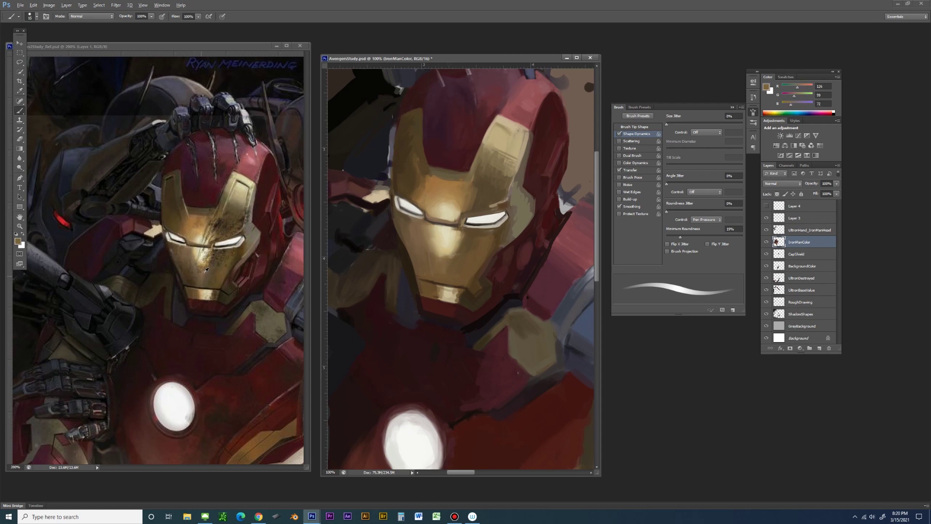
{"action": "left_click", "coordinate": [445, 256], "text": "alt"}
{"action": "left_click", "coordinate": [444, 251], "text": "alt"}
{"action": "left_click", "coordinate": [446, 234], "text": "alt"}
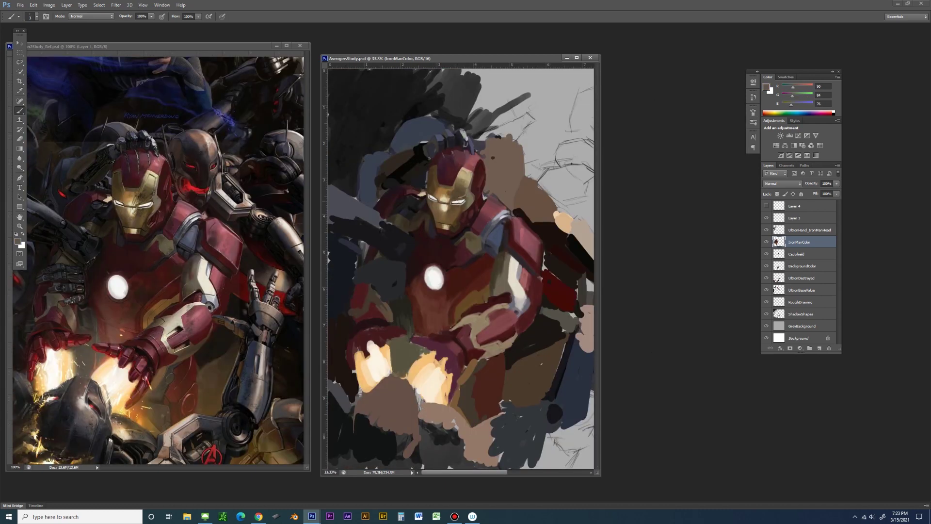
Pan the reference image to show the helmet, then return to the painting
{"action": "scroll", "coordinate": [442, 268], "scroll_direction": "up", "scroll_amount": 2}
{"action": "scroll", "coordinate": [442, 267], "scroll_direction": "up", "scroll_amount": 3}
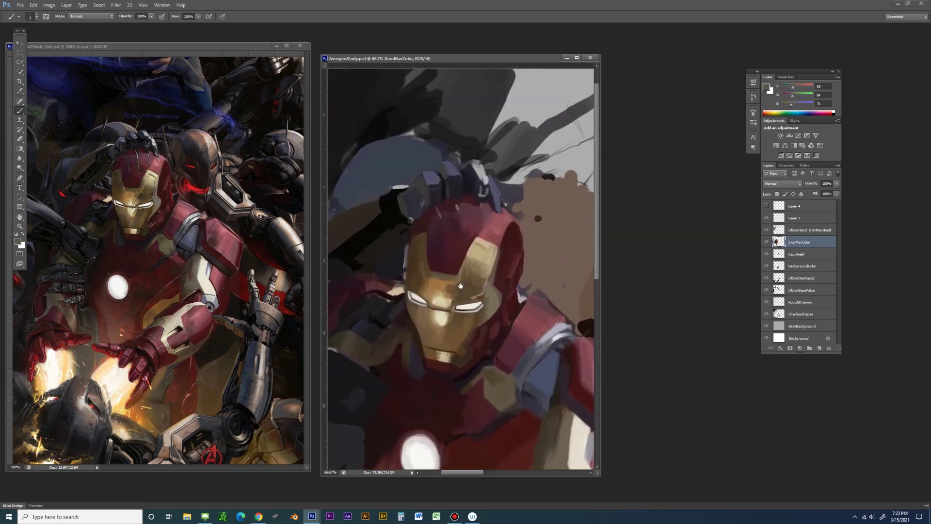
{"action": "left_click", "coordinate": [211, 46]}
{"action": "scroll", "coordinate": [162, 151], "scroll_direction": "up", "scroll_amount": 3}
{"action": "left_click_drag", "start_coordinate": [161, 150], "coordinate": [226, 390]}
{"action": "key", "text": "ctrl+Tab"}
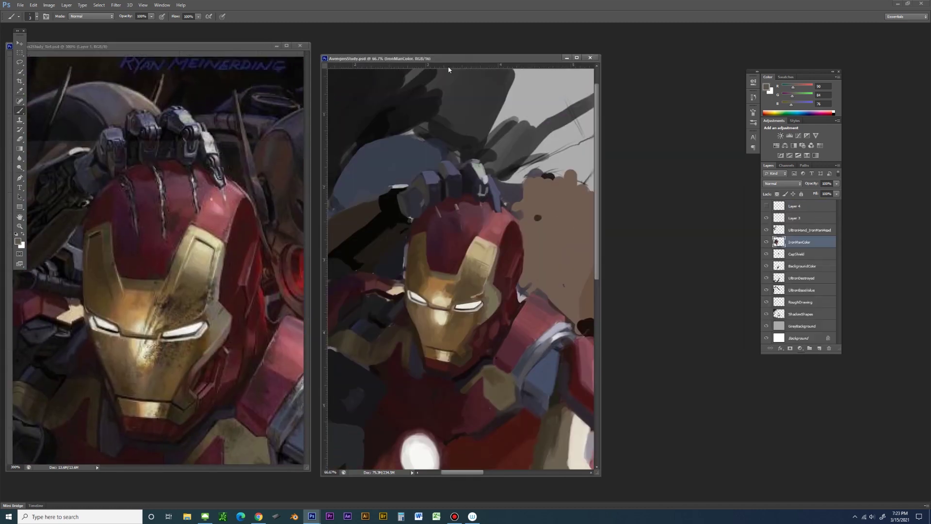
{"action": "scroll", "coordinate": [147, 257], "scroll_direction": "down", "scroll_amount": 1}
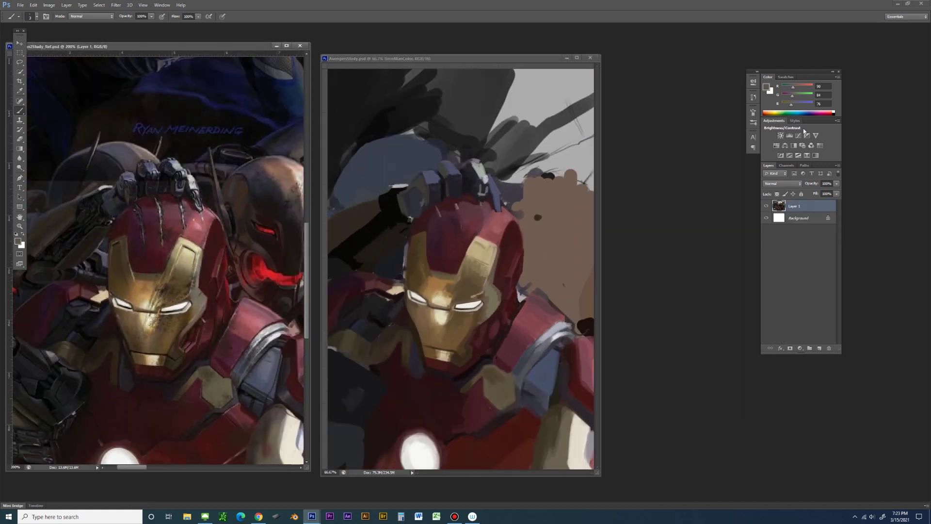
Enable Shape Dynamics in Brush settings and increase the Minimum Diameter
{"action": "right_click", "coordinate": [476, 230]}
{"action": "left_click", "coordinate": [753, 112]}
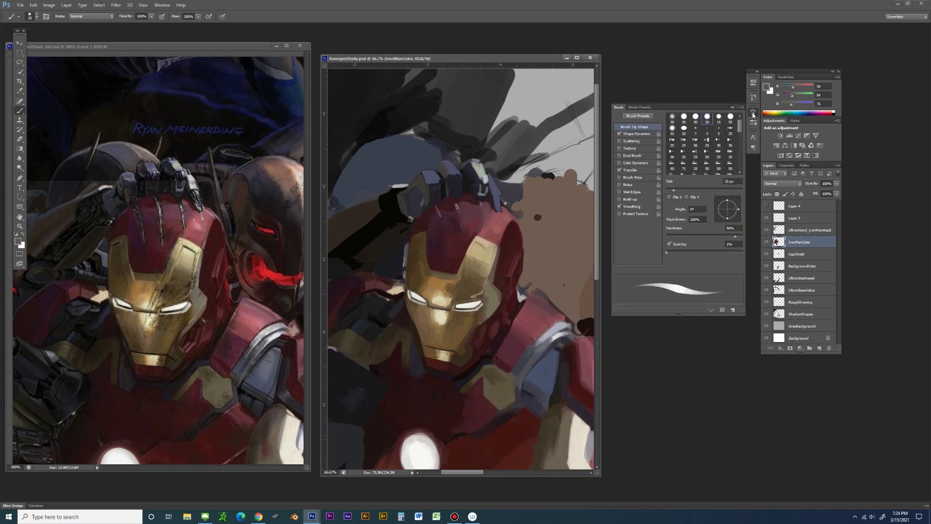
{"action": "left_click", "coordinate": [636, 134]}
{"action": "left_click_drag", "start_coordinate": [692, 148], "coordinate": [725, 150]}
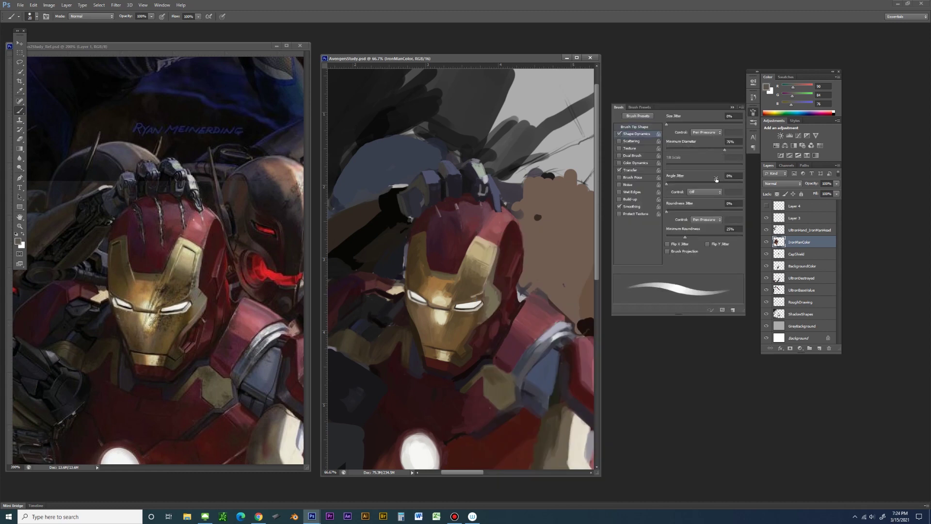
Sample dark, deeper and purplish reds from the helmet
{"action": "left_click", "coordinate": [453, 236], "text": "alt"}
{"action": "left_click", "coordinate": [467, 231], "text": "alt"}
{"action": "left_click", "coordinate": [447, 253], "text": "alt"}
{"action": "left_click", "coordinate": [146, 217], "text": "alt"}
{"action": "left_click", "coordinate": [466, 199], "text": "alt"}
{"action": "left_click", "coordinate": [494, 200], "text": "alt"}
{"action": "left_click", "coordinate": [478, 200], "text": "alt"}
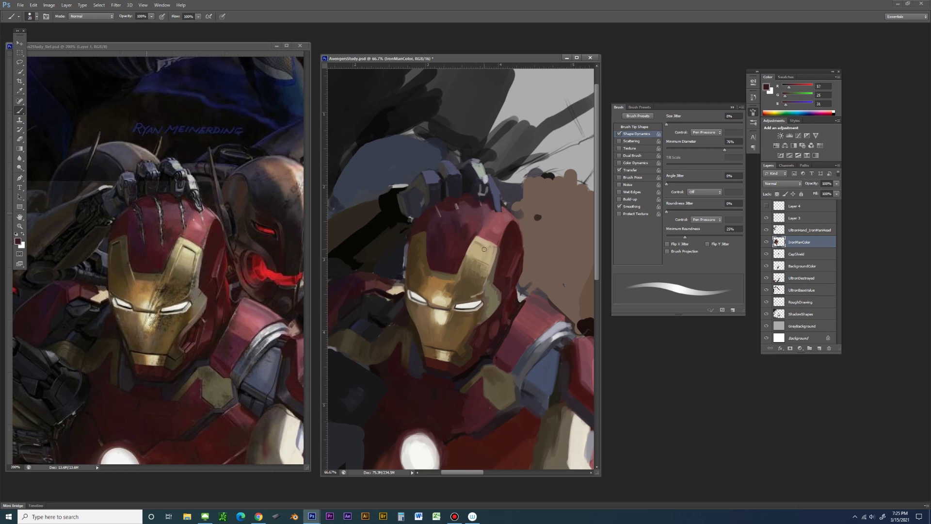
Collect lighter, pale and mid reds plus a cream tone from the helmet
{"action": "left_click", "coordinate": [495, 218], "text": "alt"}
{"action": "left_click", "coordinate": [487, 216], "text": "alt"}
{"action": "left_click", "coordinate": [492, 214], "text": "alt"}
{"action": "left_click", "coordinate": [480, 225], "text": "alt"}
{"action": "left_click", "coordinate": [489, 225], "text": "alt"}
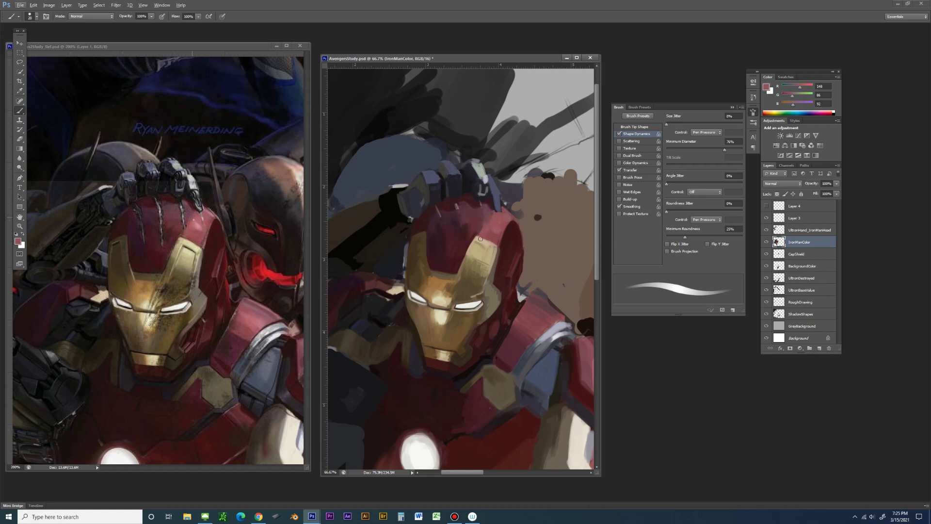
{"action": "left_click", "coordinate": [197, 249], "text": "alt"}
Zoom the reference in on the helmet and restore the painting's zoom
{"action": "key", "text": "ctrl+minus"}
{"action": "key", "text": "ctrl+Tab"}
{"action": "key", "text": "ctrl+minus"}
{"action": "key", "text": "ctrl+plus"}
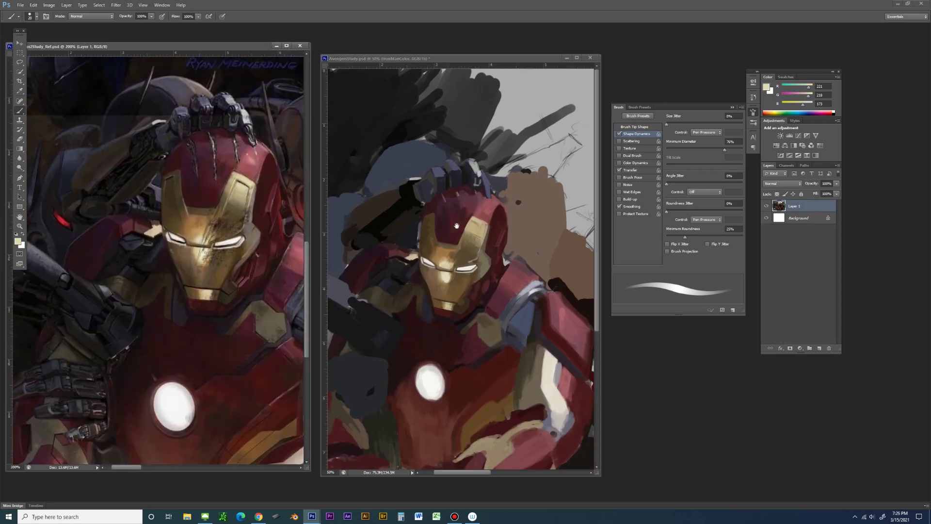
{"action": "key", "text": "ctrl+Tab"}
{"action": "key", "text": "ctrl+plus"}
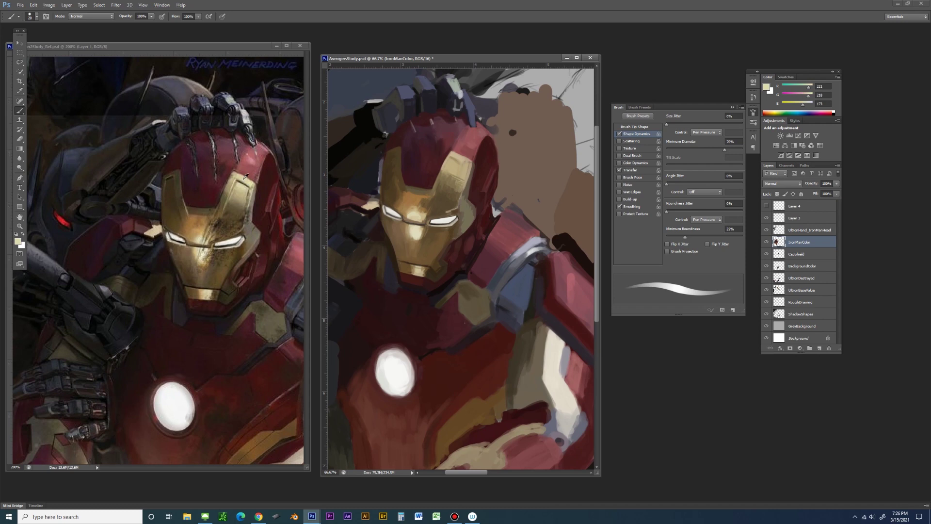
Shade the faceplate forehead with olive, tan, cream and dark brown tones
{"action": "left_click", "coordinate": [444, 171], "text": "alt"}
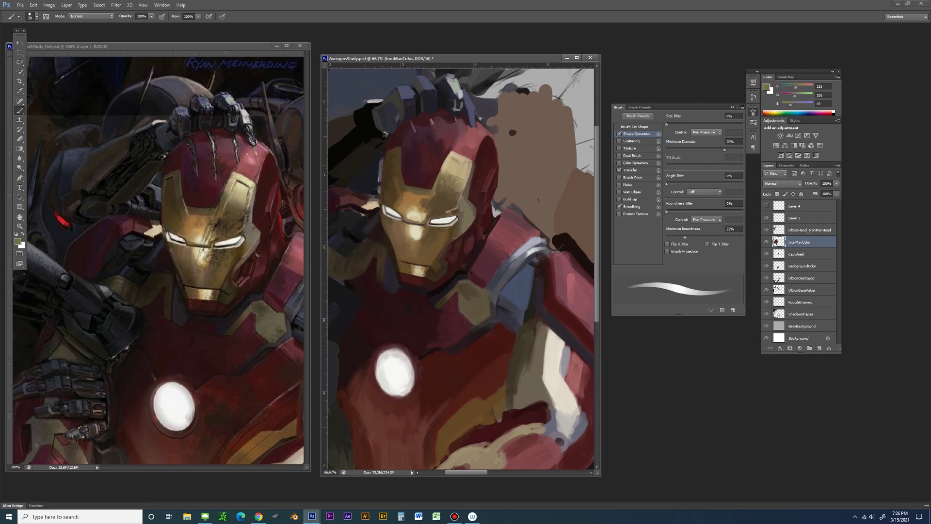
{"action": "left_click", "coordinate": [457, 212], "text": "alt"}
{"action": "left_click", "coordinate": [456, 193], "text": "alt"}
{"action": "left_click", "coordinate": [457, 164], "text": "alt"}
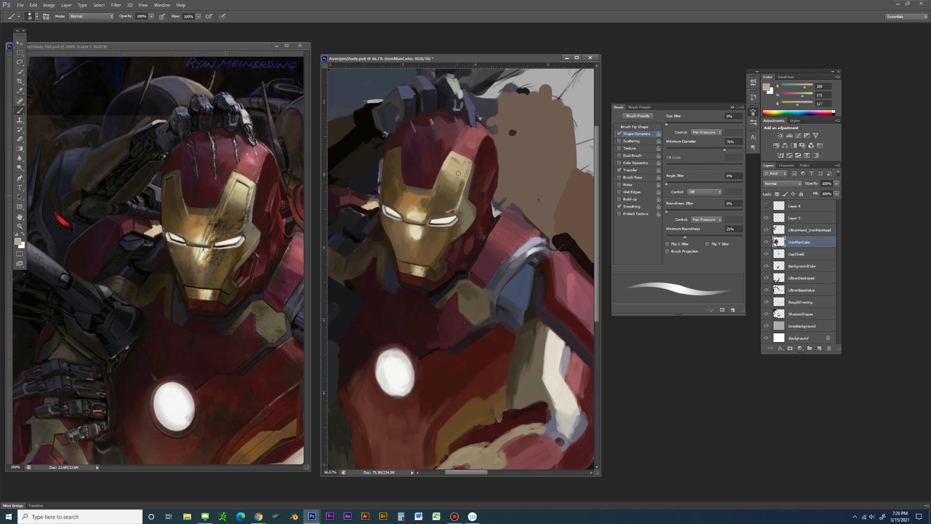
{"action": "left_click", "coordinate": [451, 182], "text": "alt"}
{"action": "left_click", "coordinate": [449, 172], "text": "alt"}
{"action": "left_click", "coordinate": [446, 179], "text": "alt"}
{"action": "left_click", "coordinate": [443, 190], "text": "alt"}
Dismiss the accidental Start menu and sample reddish brown, olive and bright gold tones
{"action": "key", "text": "super"}
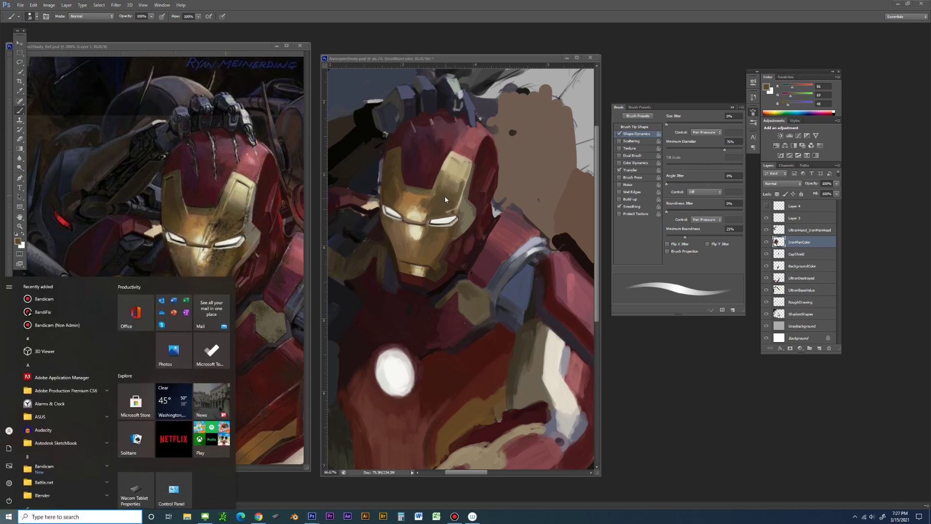
{"action": "key", "text": "super"}
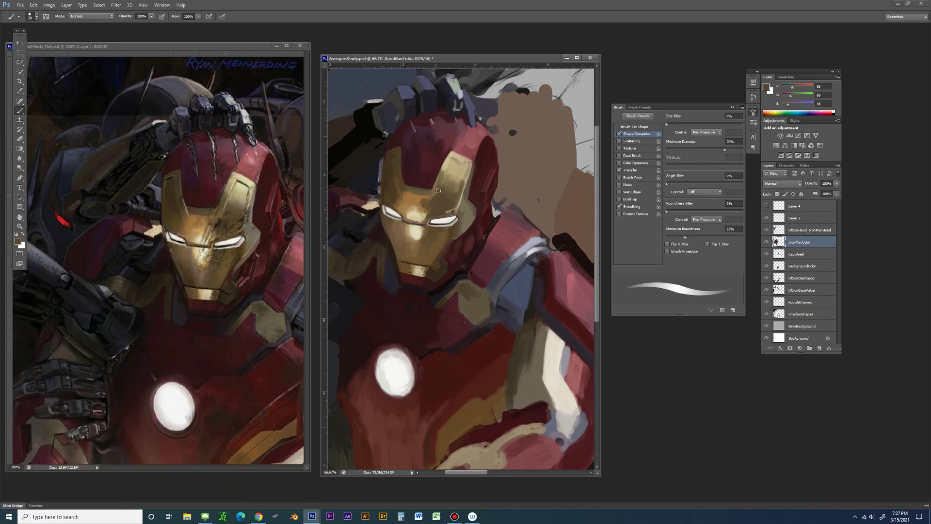
{"action": "left_click", "coordinate": [223, 206], "text": "alt"}
{"action": "left_click", "coordinate": [419, 196], "text": "alt"}
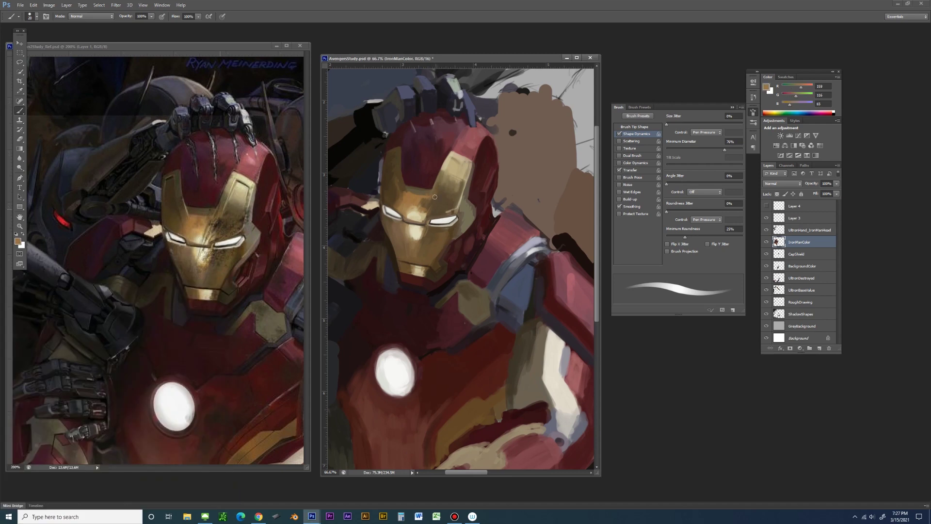
{"action": "left_click", "coordinate": [410, 191], "text": "alt"}
{"action": "left_click", "coordinate": [404, 187], "text": "alt"}
{"action": "left_click", "coordinate": [409, 202], "text": "alt"}
Sample dark gold-brown shadows, warm golds and cream highlights from the faceplate
{"action": "left_click", "coordinate": [392, 166], "text": "alt"}
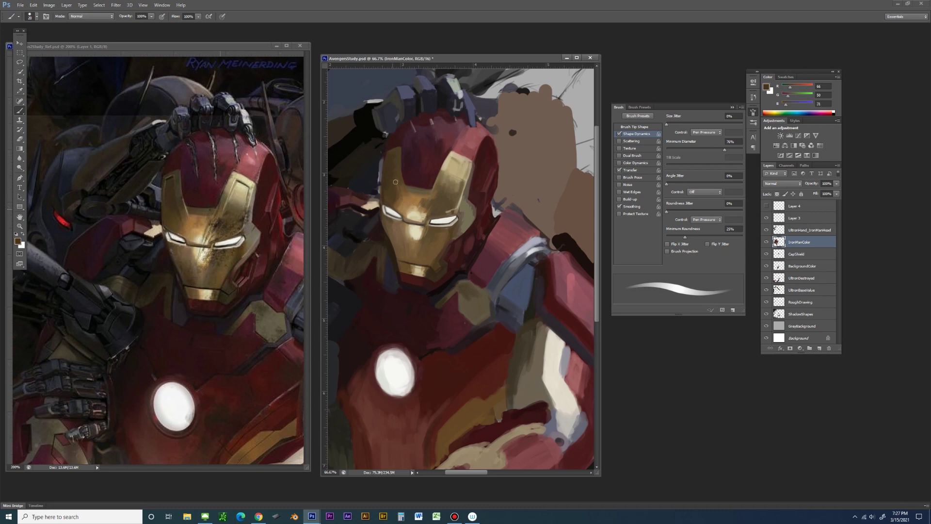
{"action": "left_click", "coordinate": [398, 196], "text": "alt"}
{"action": "left_click", "coordinate": [400, 206], "text": "alt"}
{"action": "left_click_drag", "start_coordinate": [400, 205], "coordinate": [402, 201]}
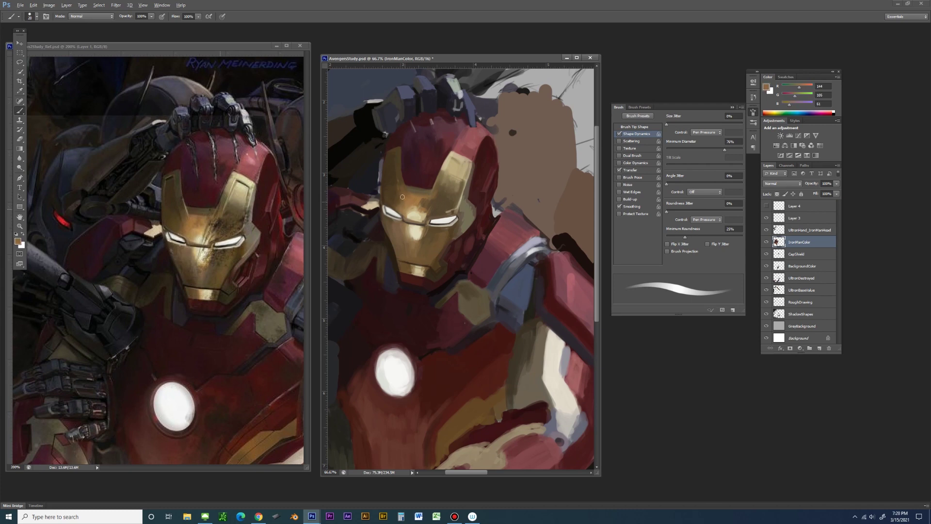
{"action": "left_click", "coordinate": [420, 200], "text": "alt"}
{"action": "left_click", "coordinate": [420, 216], "text": "alt"}
{"action": "left_click", "coordinate": [411, 206], "text": "alt"}
Gather light and dark tan and brown shadow tones from the lower faceplate
{"action": "left_click", "coordinate": [409, 214], "text": "alt"}
{"action": "left_click", "coordinate": [410, 209], "text": "alt"}
{"action": "left_click", "coordinate": [410, 208], "text": "alt"}
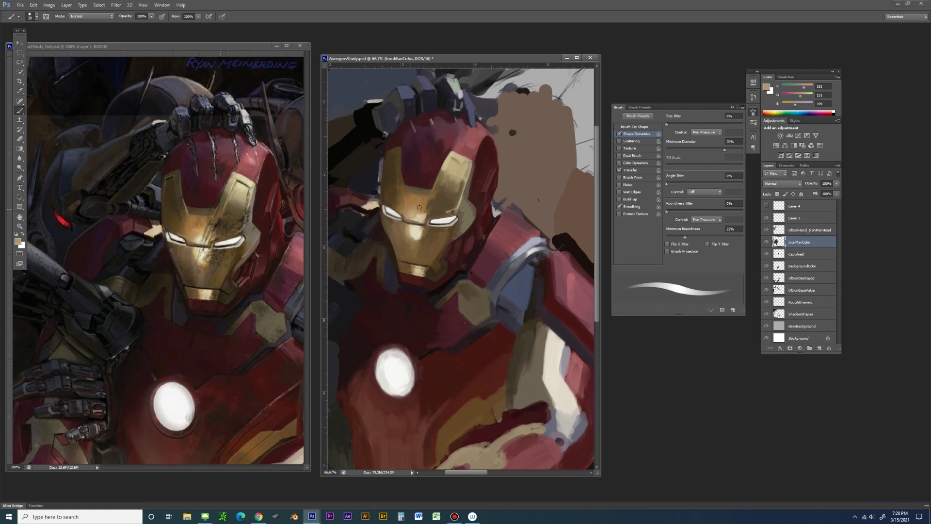
{"action": "left_click", "coordinate": [413, 232], "text": "alt"}
{"action": "left_click", "coordinate": [416, 238], "text": "alt"}
{"action": "left_click", "coordinate": [418, 234], "text": "alt"}
Paint a small dark brown stroke on the chin and a mauve touch beside the right eye
{"action": "left_click", "coordinate": [191, 275], "text": "alt"}
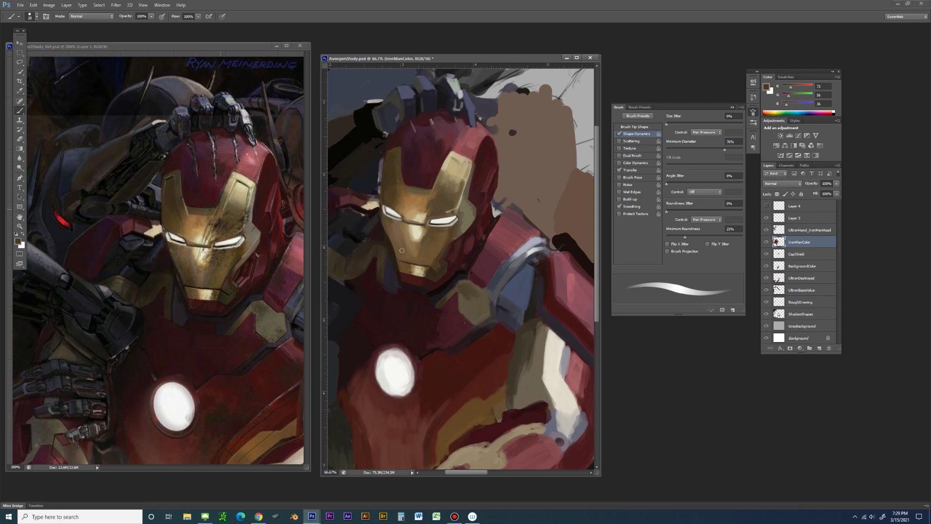
{"action": "left_click_drag", "start_coordinate": [423, 256], "coordinate": [423, 262]}
{"action": "left_click", "coordinate": [470, 207], "text": "alt"}
{"action": "left_click_drag", "start_coordinate": [458, 226], "coordinate": [473, 223]}
Sample grey-beige, dark and lighter reds, and olive-brown from the helmet and reference
{"action": "left_click", "coordinate": [255, 202], "text": "alt"}
{"action": "left_click", "coordinate": [433, 165], "text": "alt"}
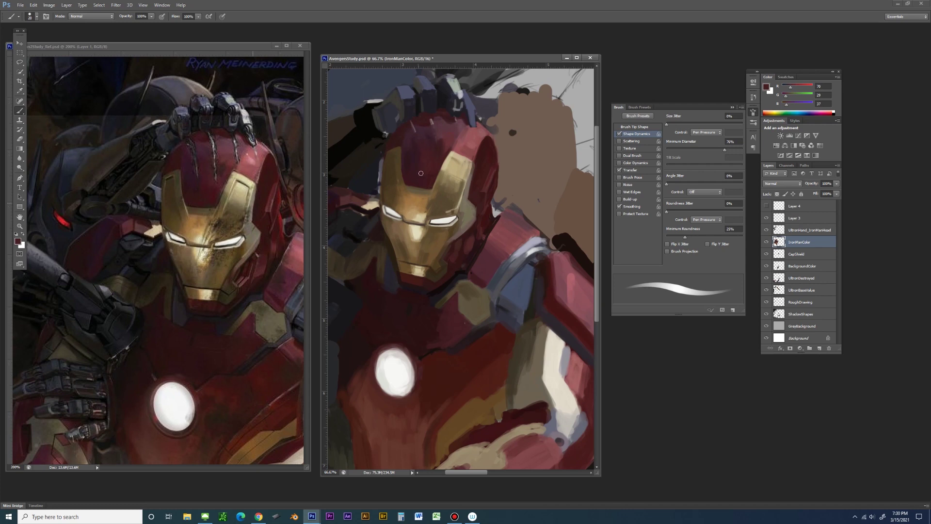
{"action": "left_click", "coordinate": [452, 144], "text": "alt"}
{"action": "left_click", "coordinate": [172, 162], "text": "alt"}
{"action": "left_click", "coordinate": [172, 226], "text": "alt"}
Shrink the brush and darken the top edges of both eye slits with brown
{"action": "key", "text": "bracketleft"}
{"action": "key", "text": "bracketleft"}
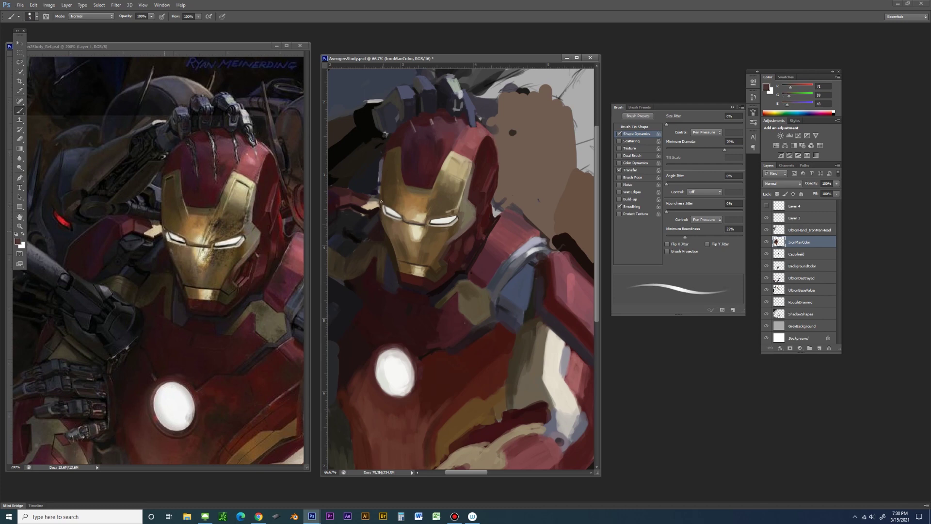
{"action": "left_click", "coordinate": [169, 248], "text": "alt"}
{"action": "left_click", "coordinate": [431, 221], "text": "alt"}
{"action": "left_click_drag", "start_coordinate": [431, 220], "coordinate": [452, 218]}
{"action": "left_click_drag", "start_coordinate": [386, 206], "coordinate": [386, 207]}
Paint thin dark brown lines under the left eye slit and between the eyes
{"action": "scroll", "coordinate": [429, 269], "scroll_direction": "up", "scroll_amount": 2}
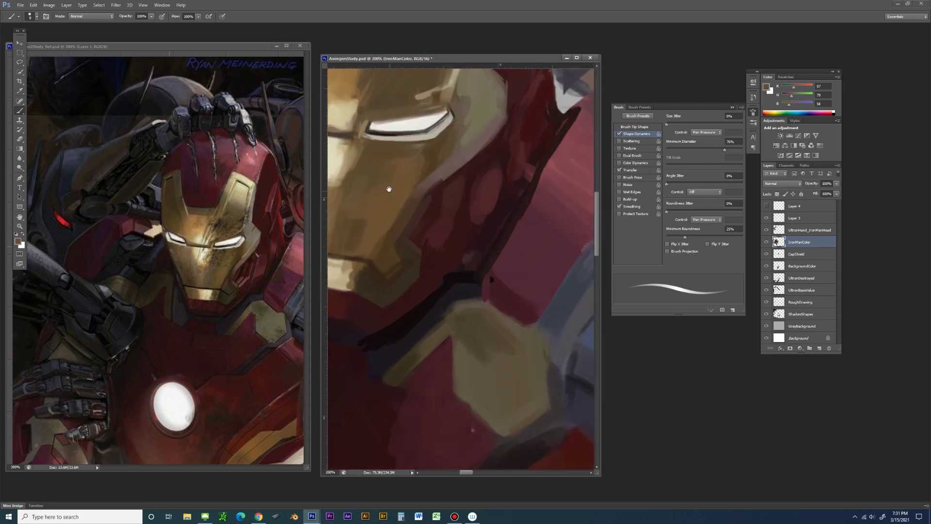
{"action": "left_click", "coordinate": [440, 192], "text": "alt"}
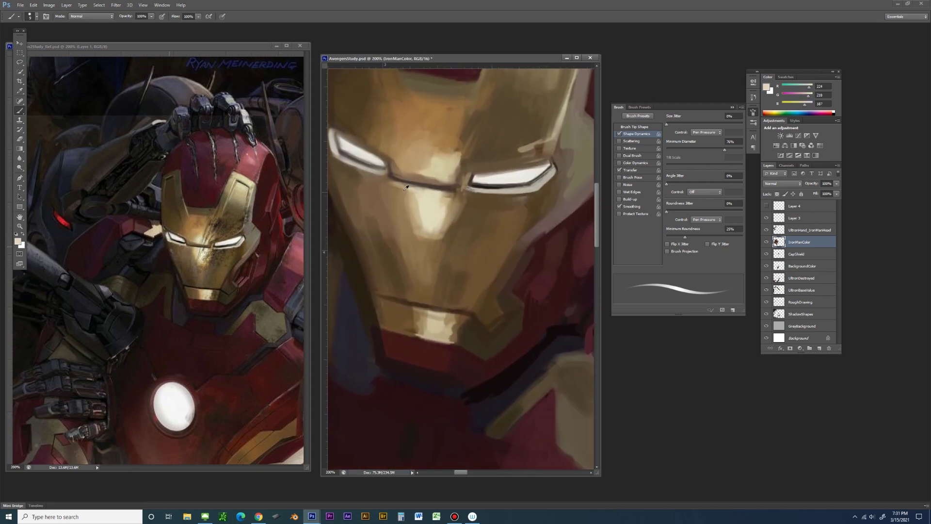
{"action": "mouse_move", "coordinate": [389, 181]}
{"action": "left_mouse_down"}
{"action": "mouse_move", "coordinate": [437, 193]}
{"action": "mouse_move", "coordinate": [458, 185]}
{"action": "left_mouse_up"}
{"action": "left_click", "coordinate": [439, 197], "text": "alt"}
{"action": "left_click", "coordinate": [435, 186], "text": "alt"}
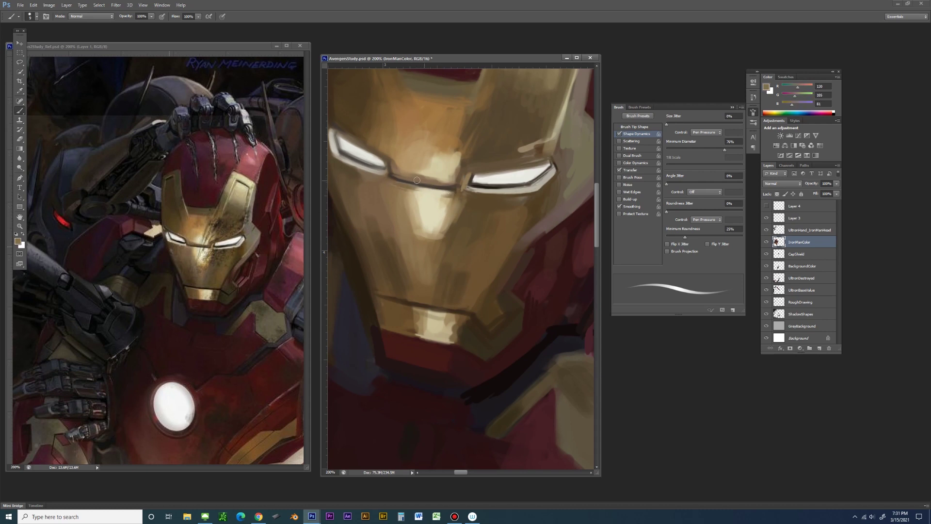
{"action": "left_click", "coordinate": [447, 186], "text": "alt"}
{"action": "key", "text": "bracketleft"}
{"action": "left_click_drag", "start_coordinate": [467, 172], "coordinate": [462, 185]}
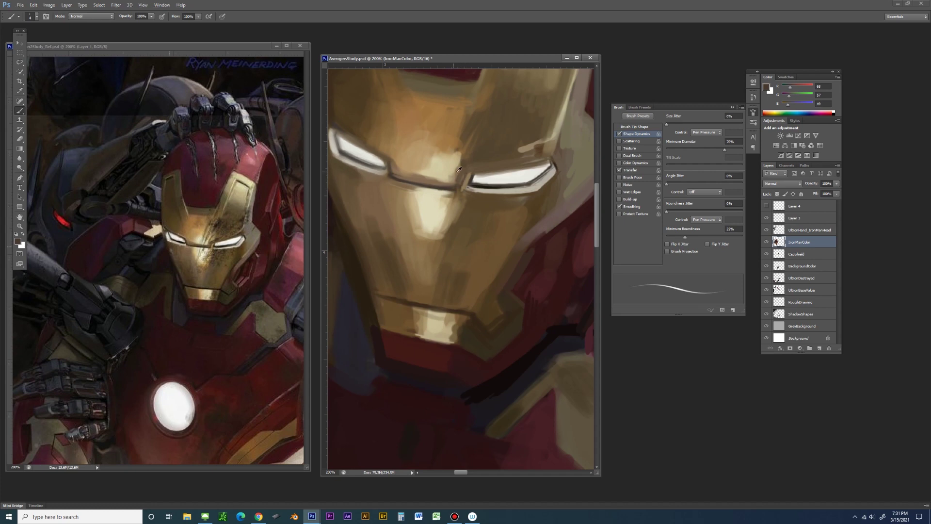
Resample darker faceplate browns near the eye slit and check the whole helmet zoomed out
{"action": "left_click", "coordinate": [463, 174], "text": "alt"}
{"action": "left_click", "coordinate": [466, 163], "text": "alt"}
{"action": "left_click", "coordinate": [457, 184], "text": "alt"}
{"action": "left_click", "coordinate": [457, 185], "text": "alt"}
{"action": "key", "text": "ctrl+minus"}
{"action": "key", "text": "ctrl+minus"}
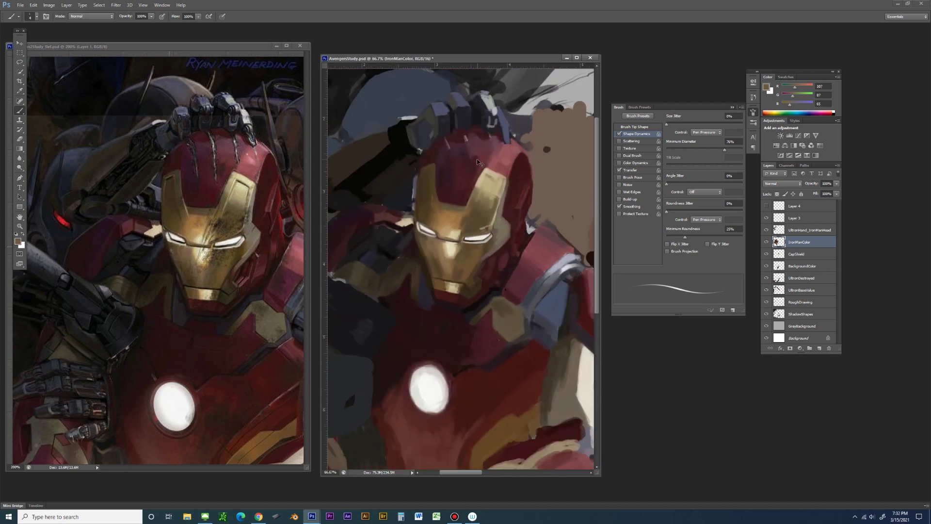
{"action": "key", "text": "ctrl+plus"}
{"action": "key", "text": "ctrl+plus"}
{"action": "left_click", "coordinate": [470, 193], "text": "alt"}
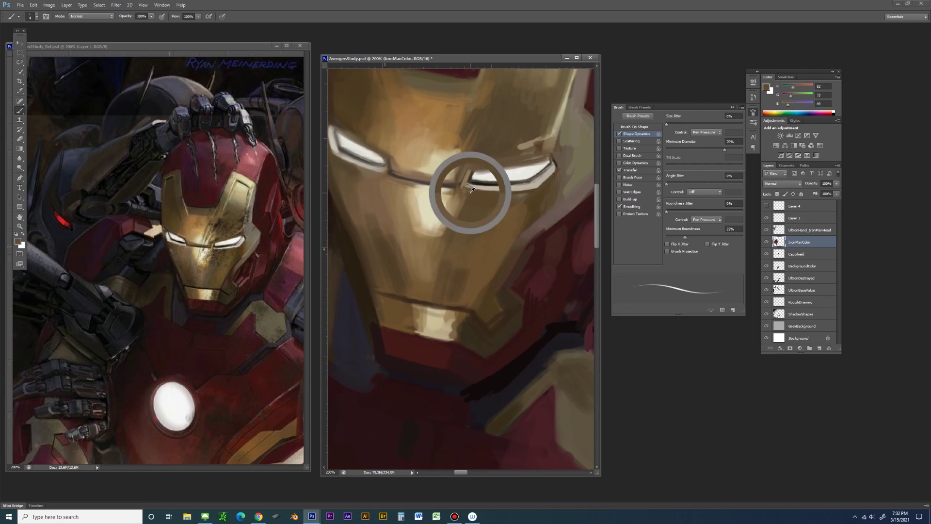
{"action": "left_click", "coordinate": [462, 186], "text": "alt"}
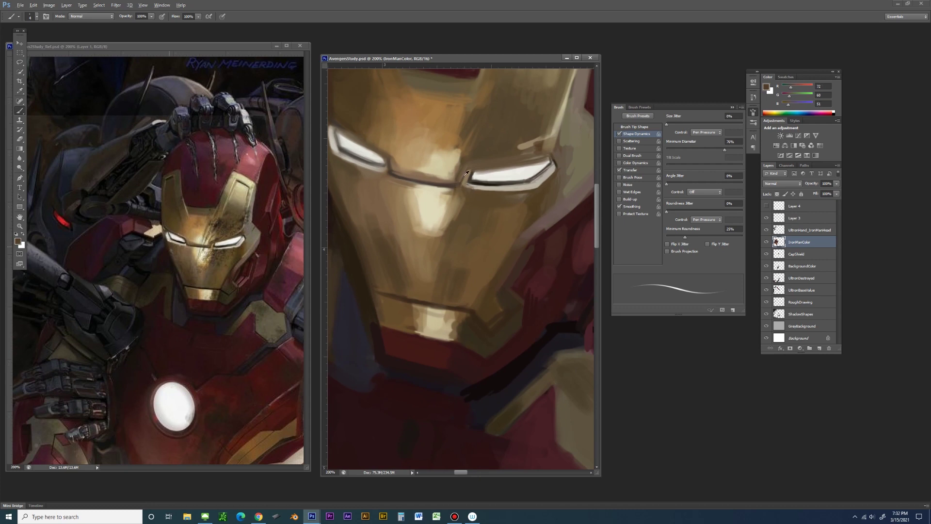
{"action": "key", "text": "bracketright"}
{"action": "key", "text": "ctrl+minus"}
{"action": "key", "text": "ctrl+minus"}
{"action": "key", "text": "ctrl+plus"}
{"action": "key", "text": "ctrl+plus"}
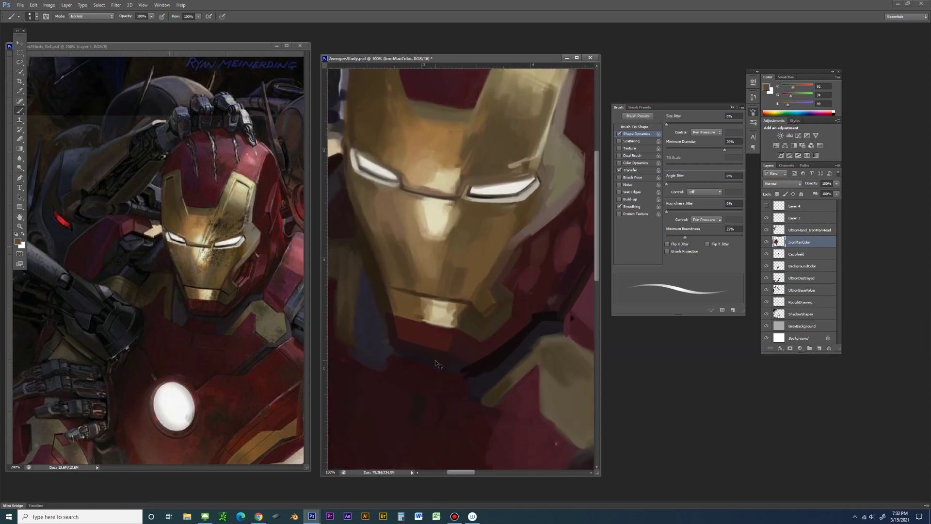
Pick pale gold tones from the reference and painting to brighten between the eye slits
{"action": "left_click", "coordinate": [219, 236], "text": "alt"}
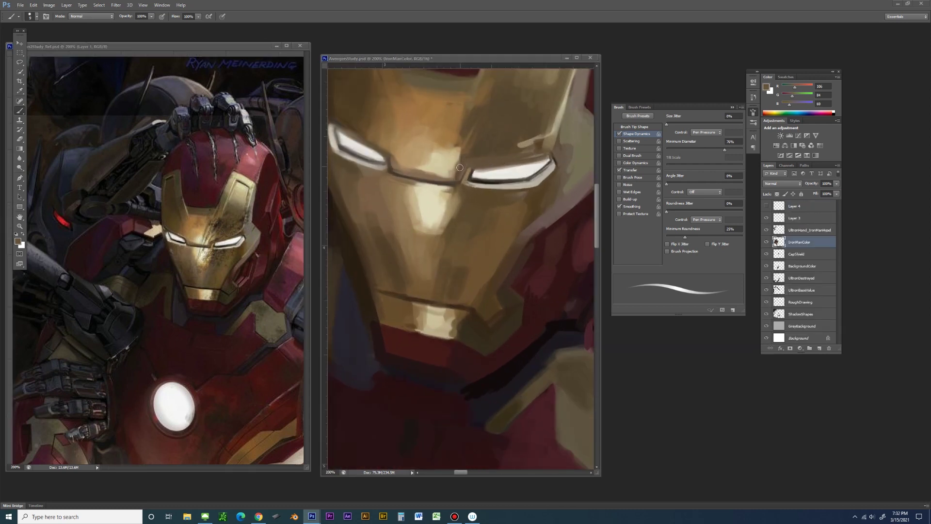
{"action": "left_click", "coordinate": [465, 156], "text": "alt"}
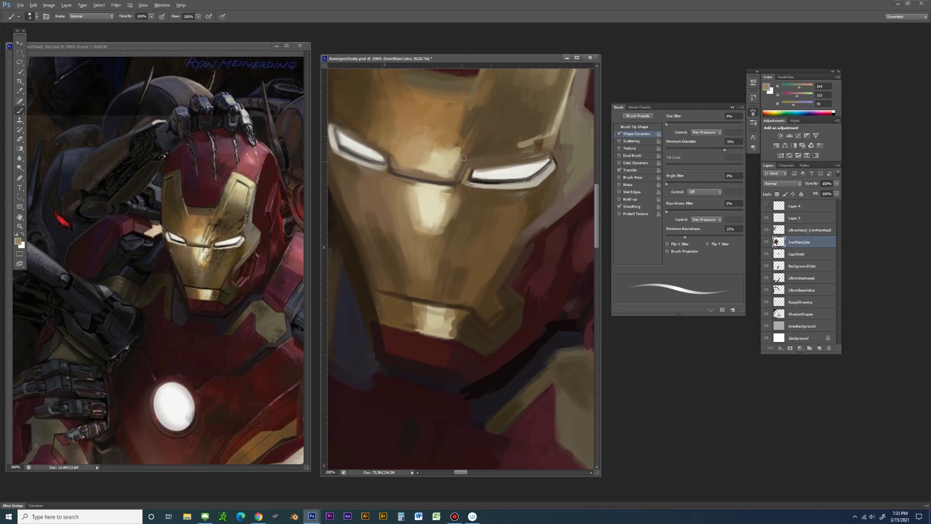
{"action": "left_click", "coordinate": [460, 152], "text": "alt"}
{"action": "left_click", "coordinate": [459, 157], "text": "alt"}
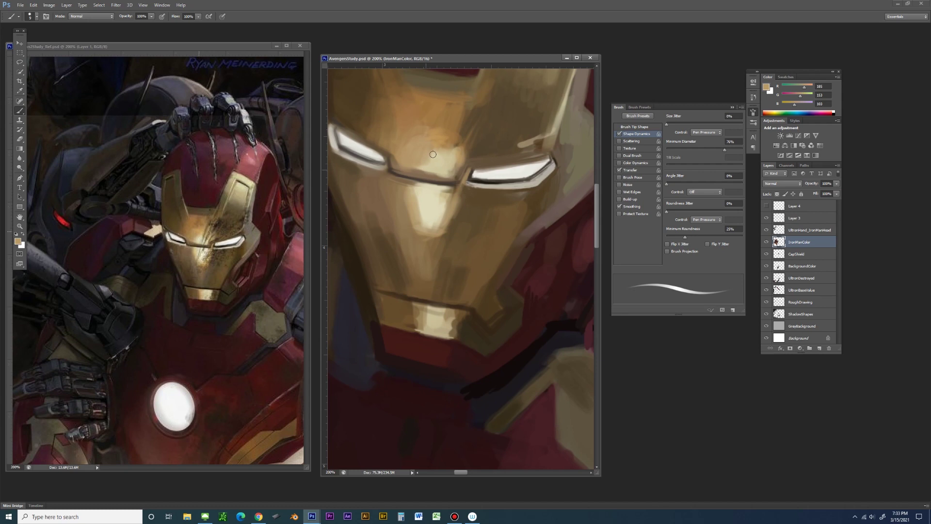
Sample a darker faceplate gold and compare the zoomed-out painting with the reference image
{"action": "left_click", "coordinate": [400, 92], "text": "alt"}
{"action": "key", "text": "ctrl+minus"}
{"action": "key", "text": "ctrl+minus"}
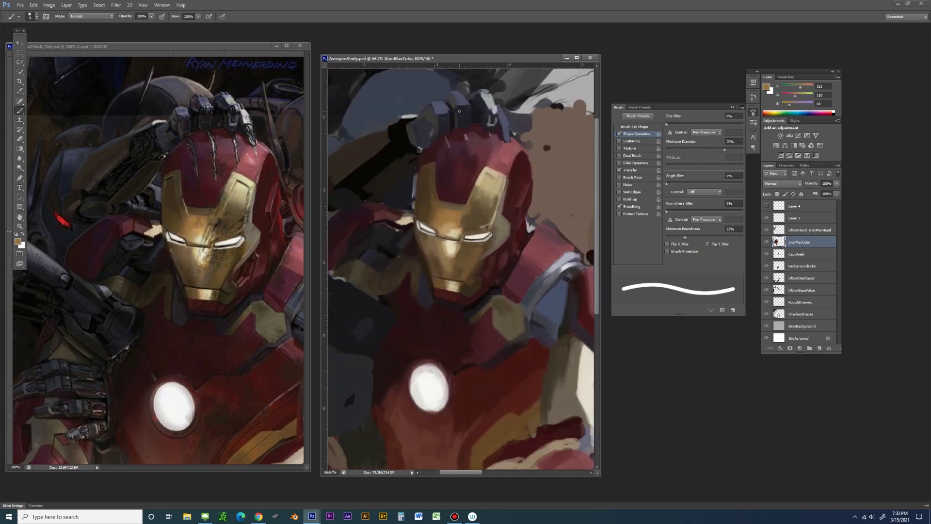
{"action": "left_click", "coordinate": [293, 141]}
Paint a sampled pale gold onto the faceplate just below the eyes, then zoom in on the helmet
{"action": "left_click", "coordinate": [454, 239], "text": "alt"}
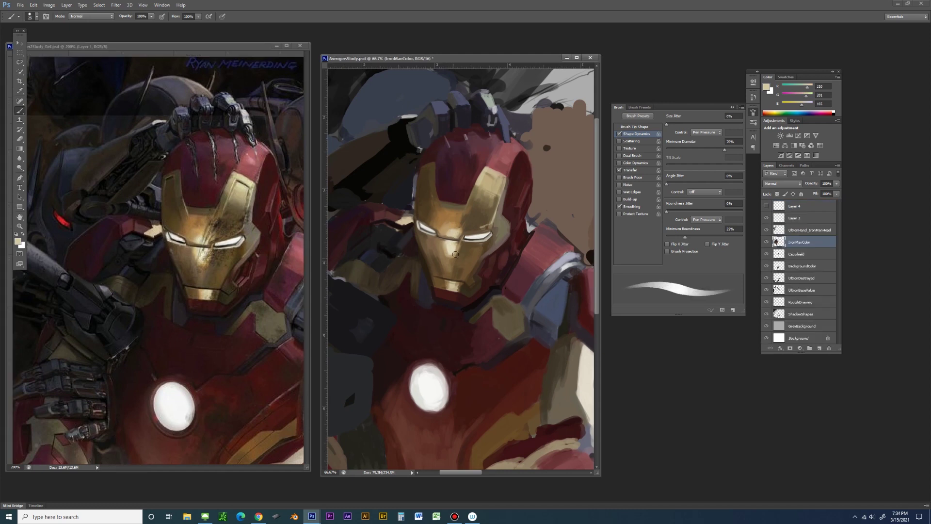
{"action": "left_click", "coordinate": [451, 227], "text": "alt"}
{"action": "left_click", "coordinate": [454, 245], "text": "alt"}
{"action": "left_click_drag", "start_coordinate": [459, 250], "coordinate": [456, 254]}
{"action": "key", "text": "ctrl+plus"}
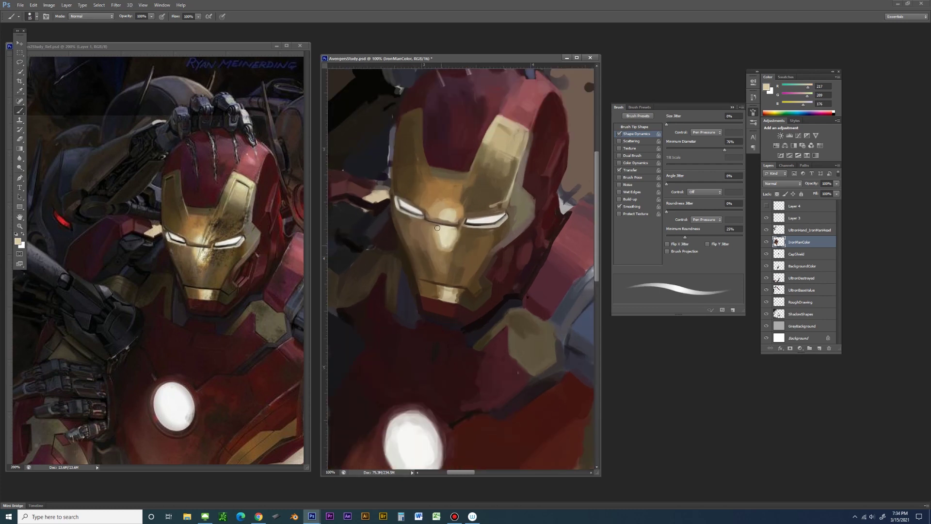
Paint mid, deeper and light gold tones sampled from the faceplate onto the forehead
{"action": "left_click", "coordinate": [439, 232], "text": "alt"}
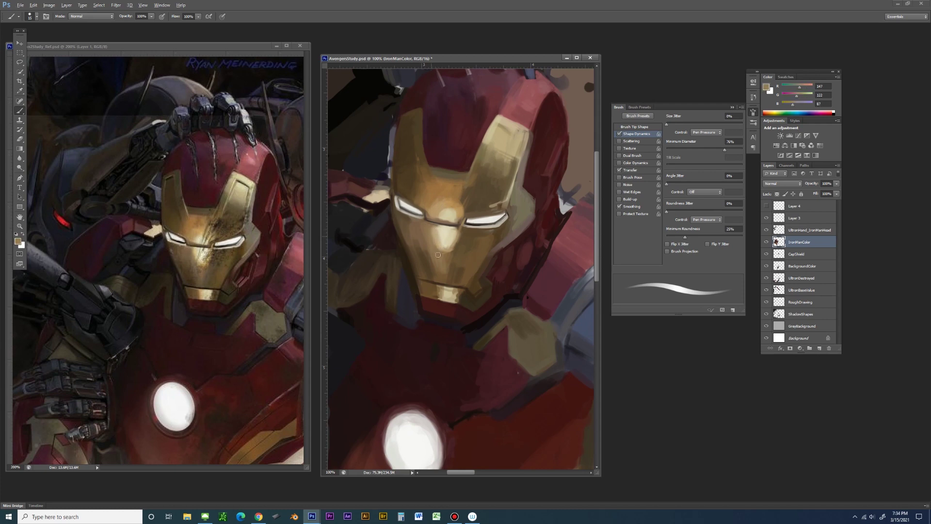
{"action": "left_click", "coordinate": [439, 215], "text": "alt"}
{"action": "left_click", "coordinate": [437, 213], "text": "alt"}
{"action": "left_click", "coordinate": [445, 218], "text": "alt"}
{"action": "left_click", "coordinate": [461, 209], "text": "alt"}
Add darker ochre strokes and pale gold highlights near the eyes
{"action": "left_click", "coordinate": [452, 206], "text": "alt"}
{"action": "left_click", "coordinate": [453, 207], "text": "alt"}
{"action": "left_click", "coordinate": [460, 204], "text": "alt"}
{"action": "left_click", "coordinate": [447, 215], "text": "alt"}
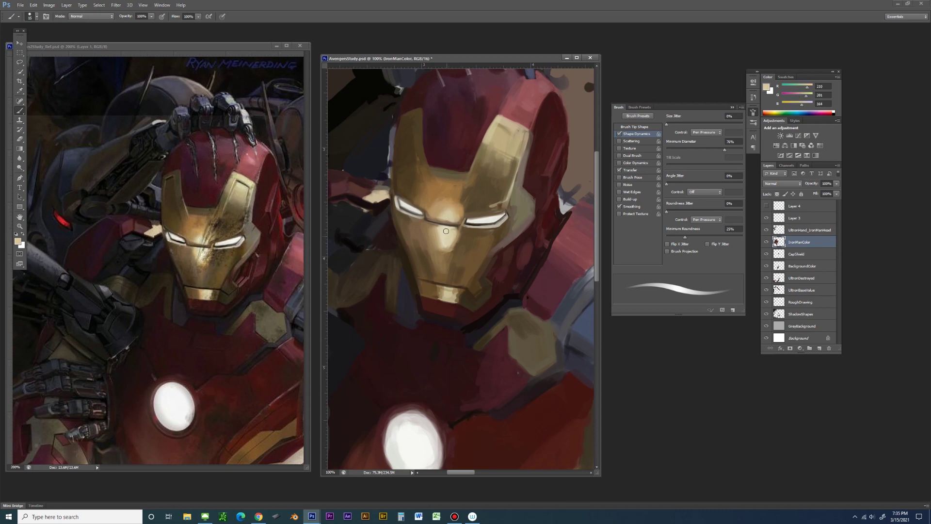
{"action": "left_click", "coordinate": [447, 232], "text": "alt"}
Sample mid, brighter and darker golds from the faceplate and the reference image
{"action": "left_click", "coordinate": [443, 234], "text": "alt"}
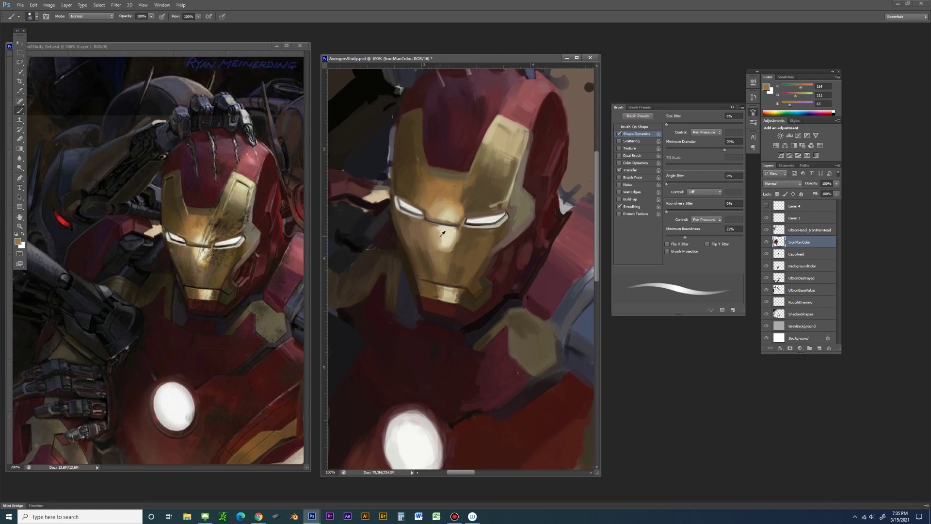
{"action": "left_click", "coordinate": [438, 231], "text": "alt"}
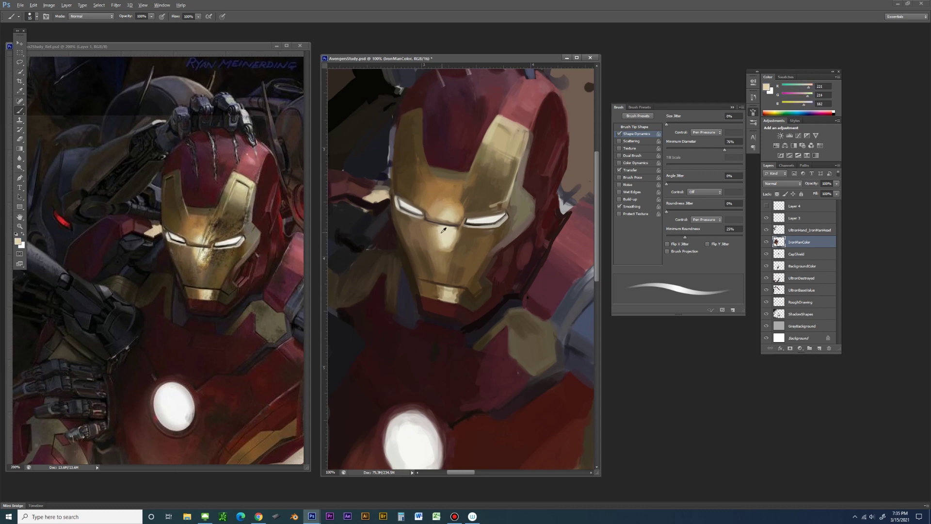
{"action": "left_click", "coordinate": [438, 228], "text": "alt"}
{"action": "left_click", "coordinate": [202, 254], "text": "alt"}
{"action": "left_click", "coordinate": [218, 284], "text": "alt"}
{"action": "scroll", "coordinate": [253, 265], "scroll_direction": "up", "scroll_amount": 1}
{"action": "scroll", "coordinate": [252, 264], "scroll_direction": "up", "scroll_amount": 1}
{"action": "left_click", "coordinate": [252, 265], "text": "alt"}
{"action": "scroll", "coordinate": [253, 265], "scroll_direction": "down", "scroll_amount": 2}
Paint mid gold, pale tones and deep bronze along the faceplate's upper edges
{"action": "left_click", "coordinate": [455, 237]}
{"action": "left_click", "coordinate": [444, 245], "text": "alt"}
{"action": "left_click", "coordinate": [453, 197], "text": "alt"}
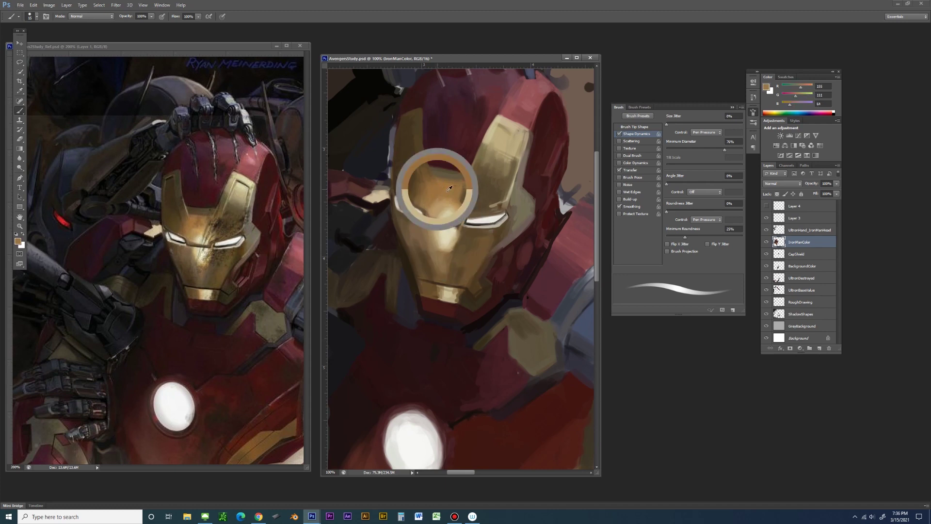
{"action": "left_click", "coordinate": [437, 205], "text": "alt"}
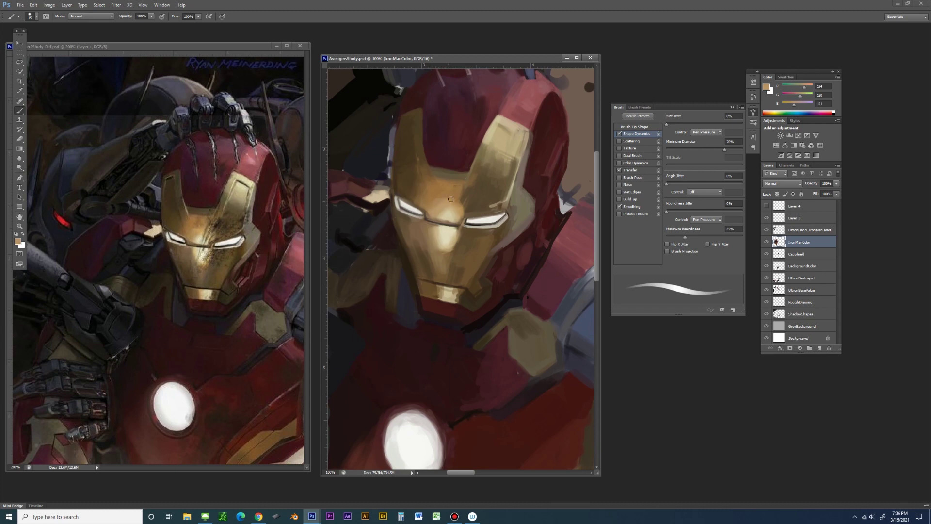
{"action": "left_click", "coordinate": [440, 198], "text": "alt"}
Alternate deep bronze and light gold strokes across the upper faceplate
{"action": "key", "text": "super"}
{"action": "left_click", "coordinate": [433, 203], "text": "alt"}
{"action": "left_click", "coordinate": [433, 208], "text": "alt"}
{"action": "left_click", "coordinate": [438, 206], "text": "alt"}
{"action": "left_click", "coordinate": [435, 186], "text": "alt"}
{"action": "left_click", "coordinate": [437, 216], "text": "alt"}
Add saturated gold and pale highlights around the eyes and cheeks
{"action": "left_click", "coordinate": [434, 207], "text": "alt"}
{"action": "left_click", "coordinate": [436, 214], "text": "alt"}
{"action": "left_click", "coordinate": [448, 189], "text": "alt"}
{"action": "left_click", "coordinate": [456, 201], "text": "alt"}
{"action": "left_click", "coordinate": [458, 219], "text": "alt"}
{"action": "left_click", "coordinate": [461, 216], "text": "alt"}
Paint dark and very dark brown shadow accents sampled from the helmet
{"action": "left_click", "coordinate": [412, 192], "text": "alt"}
{"action": "left_click", "coordinate": [416, 204], "text": "alt"}
{"action": "left_click", "coordinate": [427, 197], "text": "alt"}
{"action": "left_click", "coordinate": [422, 160], "text": "alt"}
{"action": "left_click", "coordinate": [415, 166], "text": "alt"}
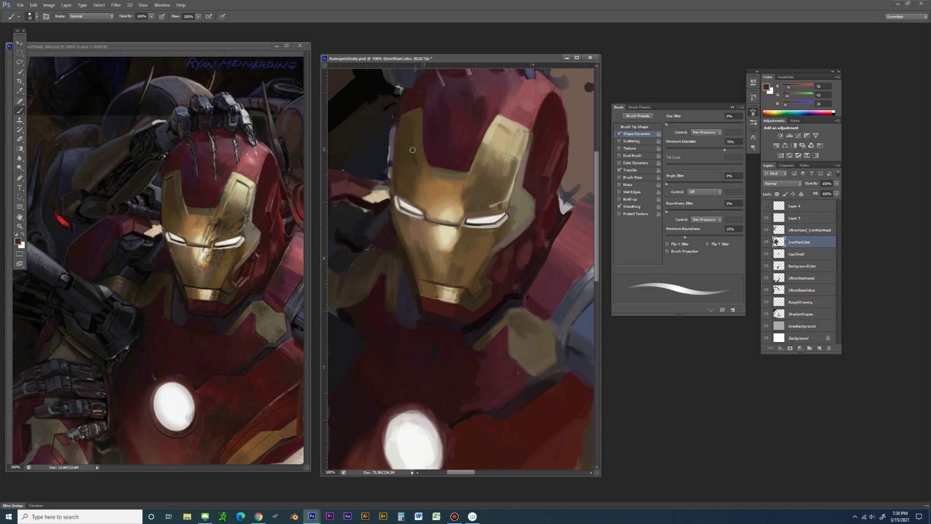
Blend golden-brown and lighter gold transitions next to the new shadows
{"action": "left_click", "coordinate": [488, 190], "text": "alt"}
{"action": "left_click", "coordinate": [473, 204], "text": "alt"}
{"action": "left_click", "coordinate": [465, 205], "text": "alt"}
{"action": "left_click", "coordinate": [461, 205], "text": "alt"}
{"action": "left_click", "coordinate": [465, 197], "text": "alt"}
Deepen the lower faceplate with muted, tan and darker brown shadows
{"action": "left_click", "coordinate": [430, 228], "text": "alt"}
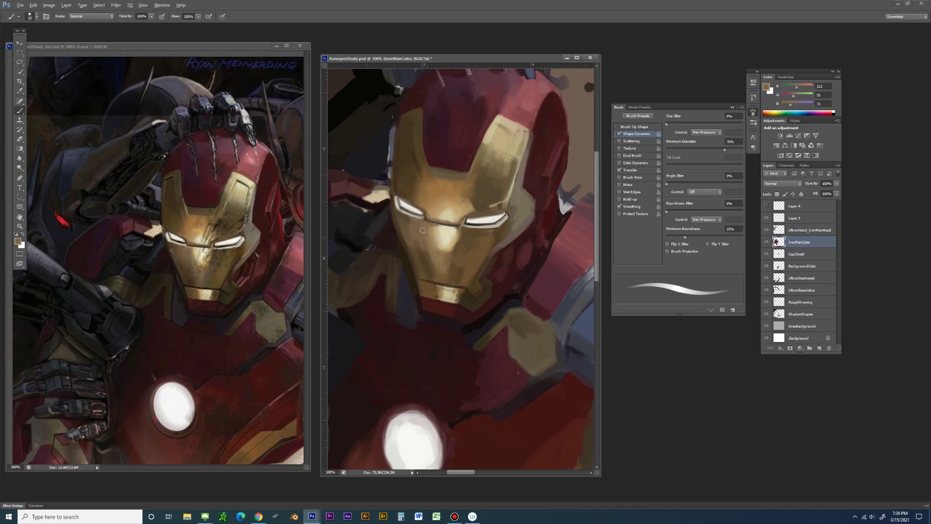
{"action": "left_click", "coordinate": [428, 245], "text": "alt"}
{"action": "left_click", "coordinate": [433, 248], "text": "alt"}
{"action": "left_click", "coordinate": [423, 254], "text": "alt"}
{"action": "left_click", "coordinate": [435, 264], "text": "alt"}
Lay in deep and darkest brown shadow accents across the helmet
{"action": "left_click", "coordinate": [397, 224], "text": "alt"}
{"action": "left_click", "coordinate": [408, 148], "text": "alt"}
{"action": "left_click", "coordinate": [399, 187], "text": "alt"}
{"action": "left_click", "coordinate": [404, 132], "text": "alt"}
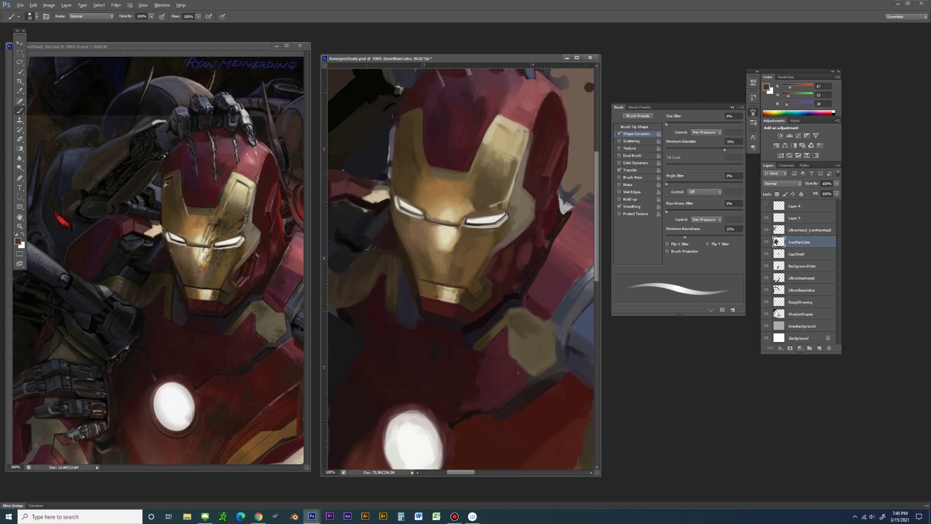
{"action": "left_click", "coordinate": [465, 229], "text": "alt"}
Refine the cheek and mouth shadows with muted and dark faceplate browns
{"action": "left_click", "coordinate": [423, 256], "text": "alt"}
{"action": "left_click", "coordinate": [422, 246], "text": "alt"}
{"action": "left_click", "coordinate": [434, 252], "text": "alt"}
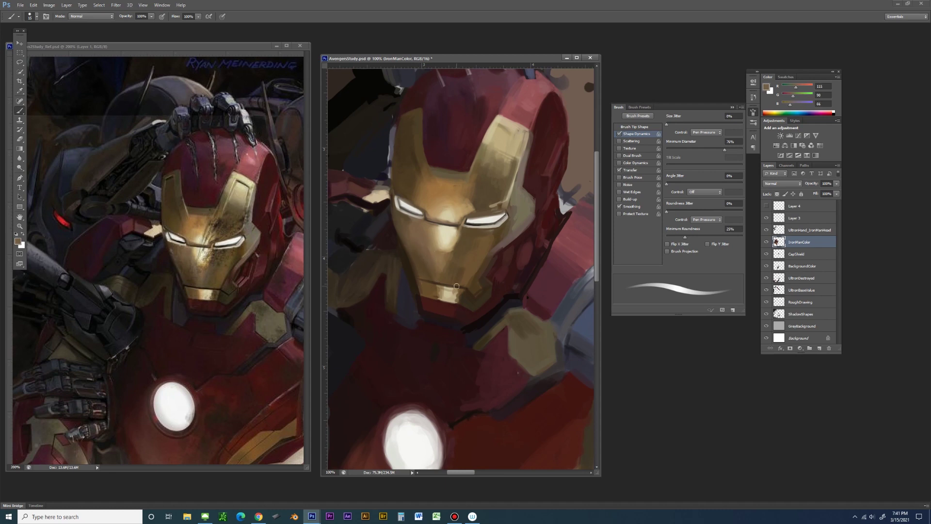
{"action": "left_click", "coordinate": [428, 259], "text": "alt"}
{"action": "left_click", "coordinate": [423, 264], "text": "alt"}
Blend dark brown and brown-gold tones between the eyes
{"action": "left_click", "coordinate": [492, 206], "text": "alt"}
{"action": "left_click", "coordinate": [479, 211], "text": "alt"}
{"action": "left_click", "coordinate": [471, 201], "text": "alt"}
{"action": "left_click", "coordinate": [475, 204], "text": "alt"}
{"action": "left_click", "coordinate": [477, 201], "text": "alt"}
{"action": "left_click", "coordinate": [477, 186], "text": "alt"}
Deepen the mouth and chin shadows with very dark, grey-brown and olive-brown tones
{"action": "left_click", "coordinate": [520, 218], "text": "alt"}
{"action": "left_click", "coordinate": [514, 221], "text": "alt"}
{"action": "left_click", "coordinate": [504, 228], "text": "alt"}
{"action": "left_click", "coordinate": [511, 202], "text": "alt"}
{"action": "left_click", "coordinate": [516, 200], "text": "alt"}
{"action": "left_click", "coordinate": [509, 207], "text": "alt"}
{"action": "left_click", "coordinate": [511, 203], "text": "alt"}
{"action": "left_click", "coordinate": [524, 210], "text": "alt"}
{"action": "left_click", "coordinate": [507, 237], "text": "alt"}
Add light cream and beige highlights alongside bronze and dark brown accents on the lower faceplate
{"action": "left_click", "coordinate": [446, 261], "text": "alt"}
{"action": "left_click", "coordinate": [431, 215], "text": "alt"}
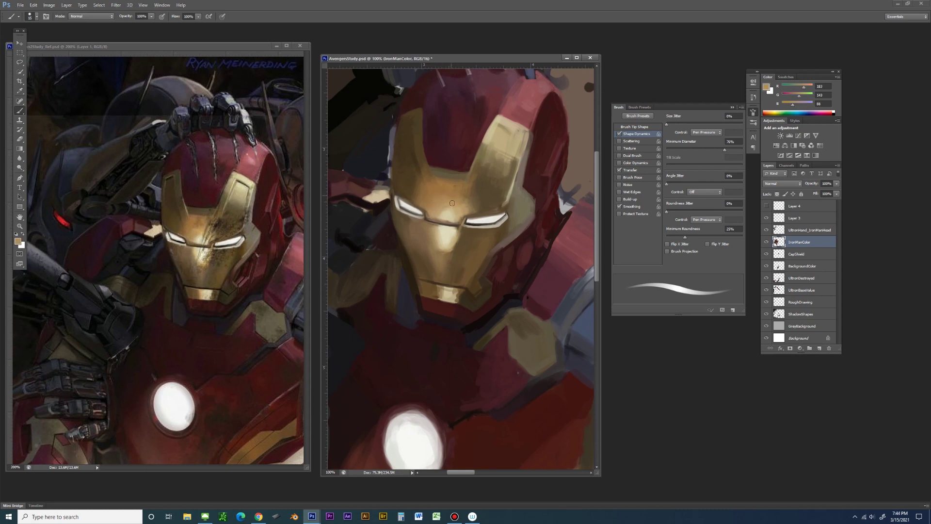
{"action": "left_click", "coordinate": [434, 190], "text": "alt"}
{"action": "left_click", "coordinate": [442, 231], "text": "alt"}
{"action": "left_click", "coordinate": [449, 252], "text": "alt"}
{"action": "left_click", "coordinate": [443, 231], "text": "alt"}
{"action": "left_click", "coordinate": [195, 291], "text": "alt"}
{"action": "left_click", "coordinate": [204, 290], "text": "alt"}
Darken the eye line with very dark and mid browns near the eye slit
{"action": "left_click", "coordinate": [453, 289], "text": "alt"}
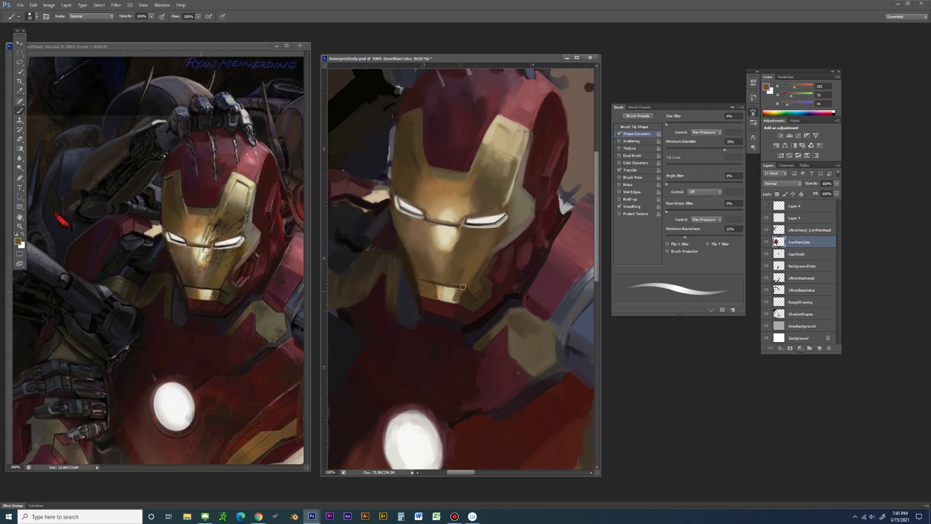
{"action": "left_click", "coordinate": [224, 297], "text": "alt"}
{"action": "left_click", "coordinate": [409, 224], "text": "alt"}
{"action": "left_click", "coordinate": [424, 223], "text": "alt"}
{"action": "left_click", "coordinate": [415, 223], "text": "alt"}
{"action": "left_click", "coordinate": [417, 196], "text": "alt"}
Paint gold-brown and deep brown shading into the crease between the eyes
{"action": "left_click", "coordinate": [433, 184], "text": "alt"}
{"action": "left_click", "coordinate": [420, 187], "text": "alt"}
{"action": "left_click", "coordinate": [408, 167], "text": "alt"}
{"action": "left_click", "coordinate": [405, 160], "text": "alt"}
{"action": "left_click", "coordinate": [405, 159], "text": "alt"}
{"action": "left_click", "coordinate": [445, 266], "text": "alt"}
{"action": "left_click", "coordinate": [439, 272], "text": "alt"}
Brighten between the eyes with light tan, pale cream and soft pale gold highlights
{"action": "left_click", "coordinate": [443, 213], "text": "alt"}
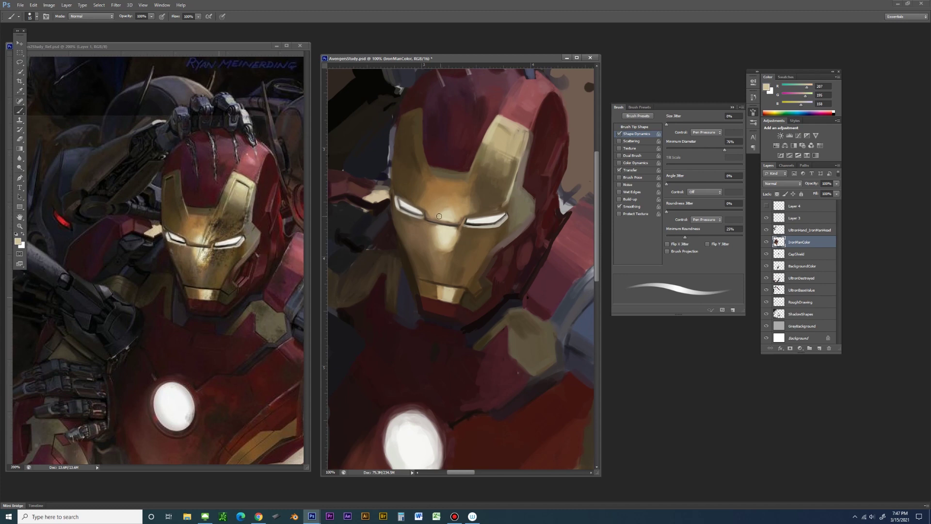
{"action": "left_click", "coordinate": [442, 212], "text": "alt"}
{"action": "left_click", "coordinate": [448, 214], "text": "alt"}
{"action": "left_click", "coordinate": [455, 217], "text": "alt"}
{"action": "left_click", "coordinate": [439, 212], "text": "alt"}
{"action": "left_click", "coordinate": [453, 213], "text": "alt"}
{"action": "left_click", "coordinate": [456, 211], "text": "alt"}
{"action": "left_click", "coordinate": [451, 236], "text": "alt"}
{"action": "left_click", "coordinate": [455, 232], "text": "alt"}
{"action": "left_click", "coordinate": [438, 233], "text": "alt"}
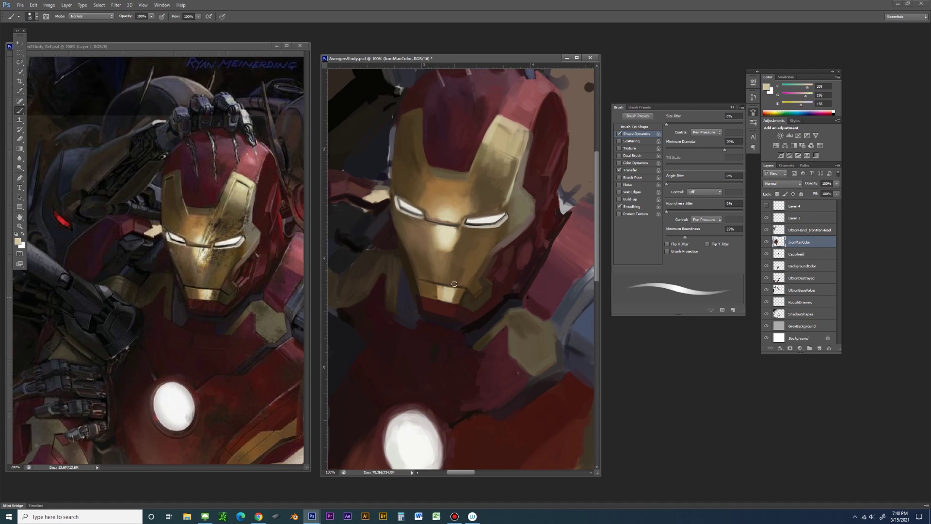